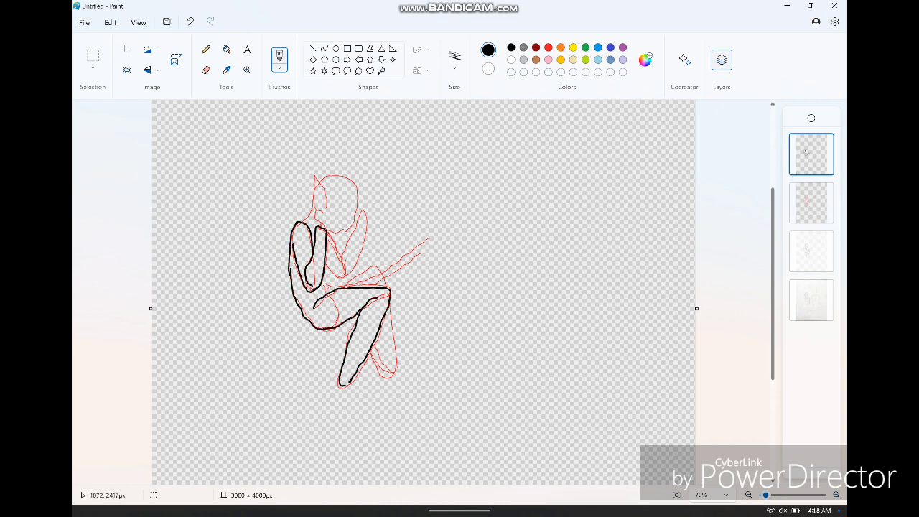
- Trace the figure's far leg, head, ear, raised arm and the vine's base in black over the red sketch
{"action": "mouse_move", "coordinate": [316, 290]}
{"action": "left_mouse_down"}
{"action": "mouse_move", "coordinate": [372, 272]}
{"action": "mouse_move", "coordinate": [382, 286]}
{"action": "left_mouse_up"}
{"action": "left_click_drag", "start_coordinate": [388, 293], "coordinate": [388, 372]}
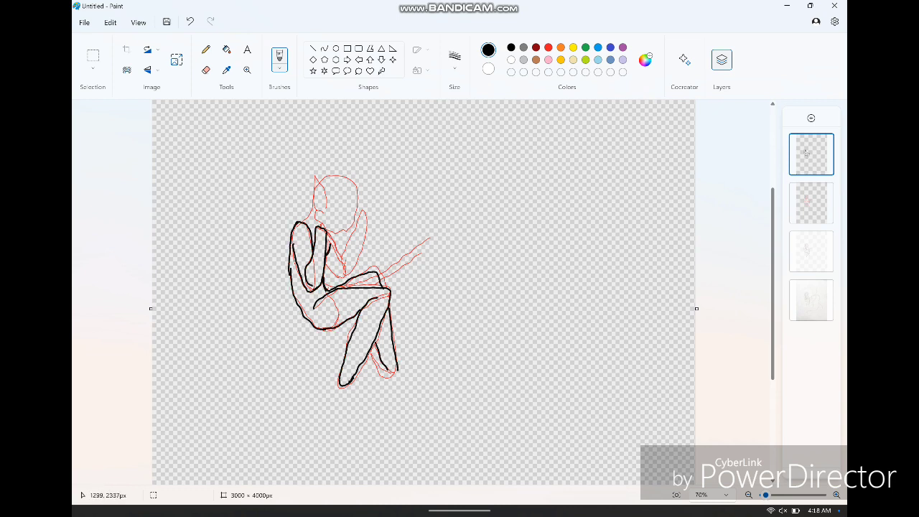
{"action": "mouse_move", "coordinate": [314, 207]}
{"action": "left_mouse_down"}
{"action": "mouse_move", "coordinate": [342, 176]}
{"action": "mouse_move", "coordinate": [344, 230]}
{"action": "mouse_move", "coordinate": [327, 232]}
{"action": "mouse_move", "coordinate": [349, 271]}
{"action": "mouse_move", "coordinate": [433, 238]}
{"action": "left_mouse_up"}
{"action": "left_click_drag", "start_coordinate": [363, 283], "coordinate": [431, 247]}
- Thicken the black outline of the figure's back, near arm, hip and upper thigh
{"action": "left_click_drag", "start_coordinate": [290, 278], "coordinate": [315, 327]}
{"action": "mouse_move", "coordinate": [288, 263]}
{"action": "left_mouse_down"}
{"action": "mouse_move", "coordinate": [303, 222]}
{"action": "mouse_move", "coordinate": [312, 256]}
{"action": "mouse_move", "coordinate": [317, 237]}
{"action": "mouse_move", "coordinate": [325, 280]}
{"action": "left_mouse_up"}
{"action": "left_click_drag", "start_coordinate": [293, 242], "coordinate": [302, 273]}
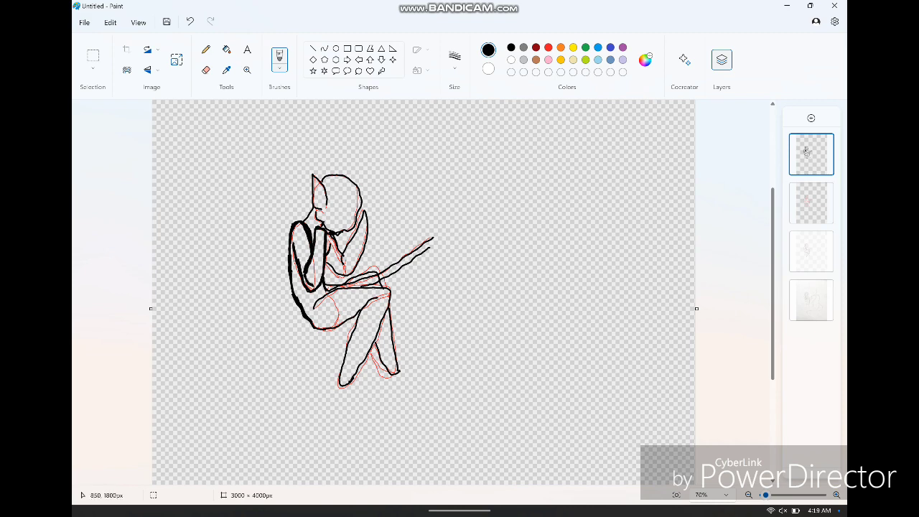
{"action": "mouse_move", "coordinate": [313, 322]}
{"action": "left_mouse_down"}
{"action": "mouse_move", "coordinate": [340, 329]}
{"action": "mouse_move", "coordinate": [362, 308]}
{"action": "mouse_move", "coordinate": [359, 286]}
{"action": "mouse_move", "coordinate": [337, 291]}
{"action": "left_mouse_up"}
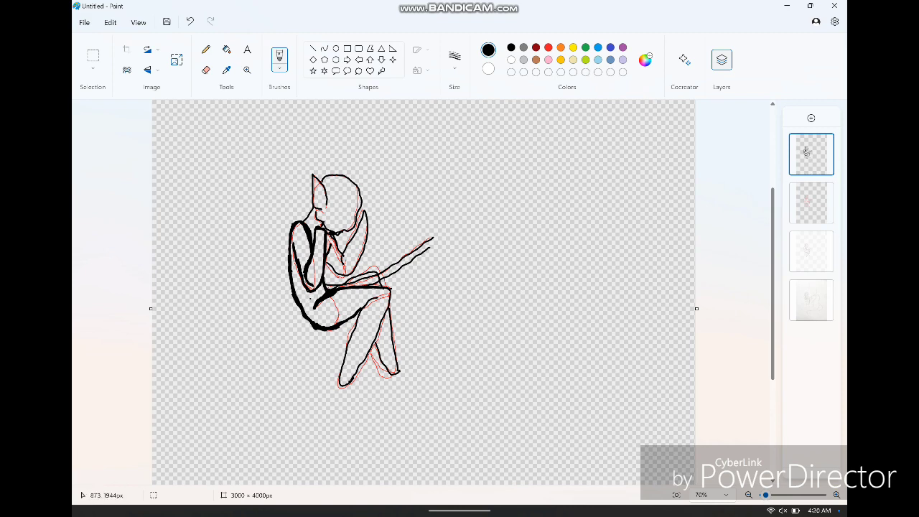
{"action": "left_click_drag", "start_coordinate": [309, 299], "coordinate": [367, 285]}
{"action": "mouse_move", "coordinate": [314, 323]}
{"action": "left_mouse_down"}
{"action": "mouse_move", "coordinate": [359, 308]}
{"action": "mouse_move", "coordinate": [324, 320]}
{"action": "mouse_move", "coordinate": [324, 300]}
{"action": "mouse_move", "coordinate": [337, 291]}
{"action": "mouse_move", "coordinate": [333, 327]}
{"action": "mouse_move", "coordinate": [360, 310]}
{"action": "mouse_move", "coordinate": [340, 384]}
{"action": "left_mouse_up"}
- Thicken the outlines of both lower legs and the vine's base across the lap with the brush
{"action": "left_click", "coordinate": [280, 60]}
{"action": "left_click_drag", "start_coordinate": [390, 289], "coordinate": [347, 380]}
{"action": "mouse_move", "coordinate": [325, 286]}
{"action": "left_mouse_down"}
{"action": "mouse_move", "coordinate": [371, 279]}
{"action": "mouse_move", "coordinate": [433, 240]}
{"action": "mouse_move", "coordinate": [410, 262]}
{"action": "left_mouse_up"}
{"action": "mouse_move", "coordinate": [335, 285]}
{"action": "left_mouse_down"}
{"action": "mouse_move", "coordinate": [381, 272]}
{"action": "mouse_move", "coordinate": [394, 372]}
{"action": "mouse_move", "coordinate": [375, 368]}
{"action": "left_mouse_up"}
{"action": "left_click_drag", "start_coordinate": [392, 364], "coordinate": [397, 375]}
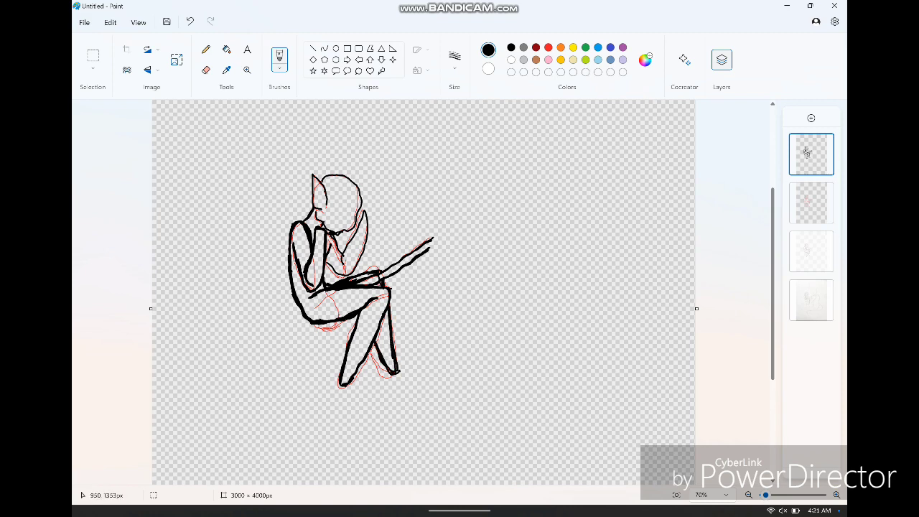
- Thicken the outlines of the head, ear, chest and raised forearm
{"action": "left_click_drag", "start_coordinate": [326, 181], "coordinate": [327, 207]}
{"action": "mouse_move", "coordinate": [313, 177]}
{"action": "left_mouse_down"}
{"action": "mouse_move", "coordinate": [314, 194]}
{"action": "mouse_move", "coordinate": [346, 232]}
{"action": "mouse_move", "coordinate": [329, 270]}
{"action": "left_mouse_up"}
{"action": "left_click_drag", "start_coordinate": [334, 273], "coordinate": [353, 279]}
{"action": "left_click_drag", "start_coordinate": [330, 236], "coordinate": [332, 247]}
{"action": "left_click_drag", "start_coordinate": [336, 278], "coordinate": [357, 263]}
{"action": "left_click_drag", "start_coordinate": [366, 214], "coordinate": [359, 270]}
{"action": "left_click_drag", "start_coordinate": [363, 215], "coordinate": [339, 265]}
- Hide the red sketch layer and erase the excess black where the vine's base overlaps the lap
{"action": "left_click", "coordinate": [812, 204]}
{"action": "left_click", "coordinate": [206, 69]}
{"action": "left_click", "coordinate": [247, 69]}
{"action": "left_click", "coordinate": [324, 322]}
{"action": "left_click", "coordinate": [206, 70]}
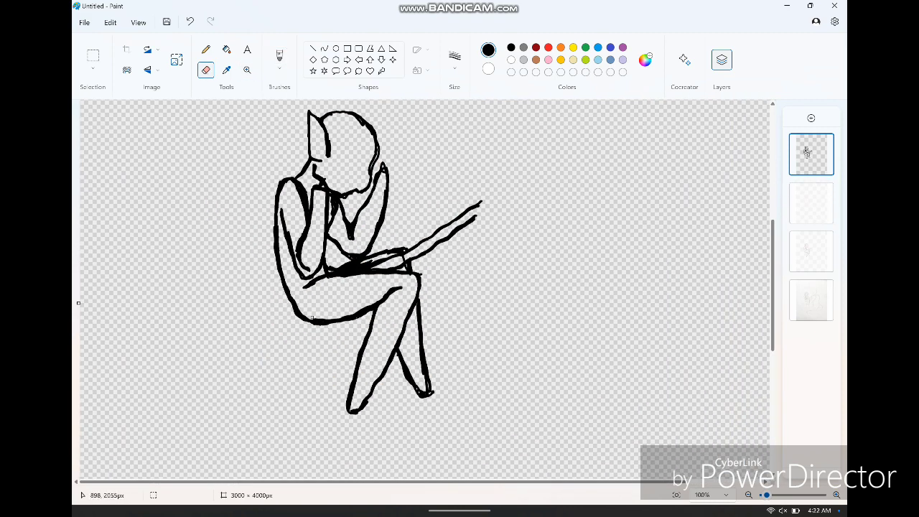
{"action": "left_click", "coordinate": [279, 56]}
{"action": "left_click", "coordinate": [206, 70]}
{"action": "mouse_move", "coordinate": [337, 267]}
{"action": "left_mouse_down"}
{"action": "mouse_move", "coordinate": [372, 264]}
{"action": "mouse_move", "coordinate": [334, 269]}
{"action": "left_mouse_up"}
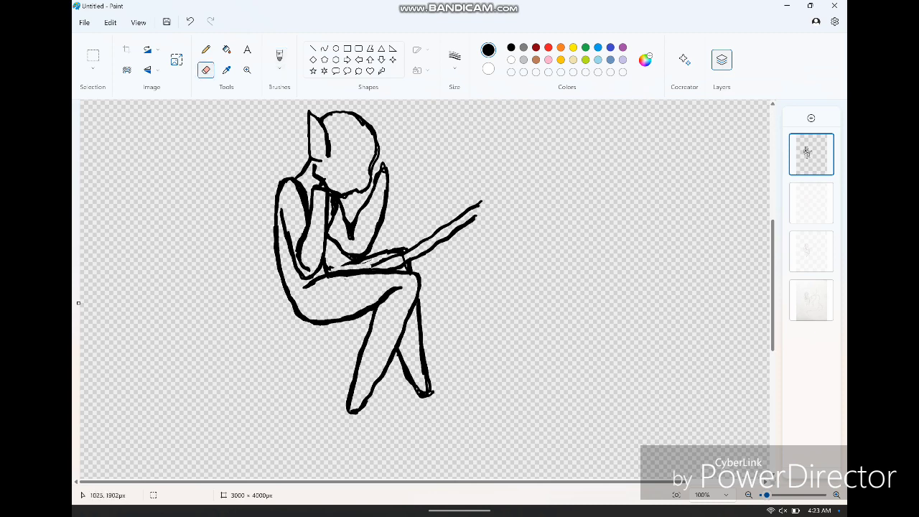
- Redraw the knee and the vine's base lines and erase the rough edges at the far foot
{"action": "left_click", "coordinate": [280, 56]}
{"action": "left_click_drag", "start_coordinate": [418, 280], "coordinate": [415, 330]}
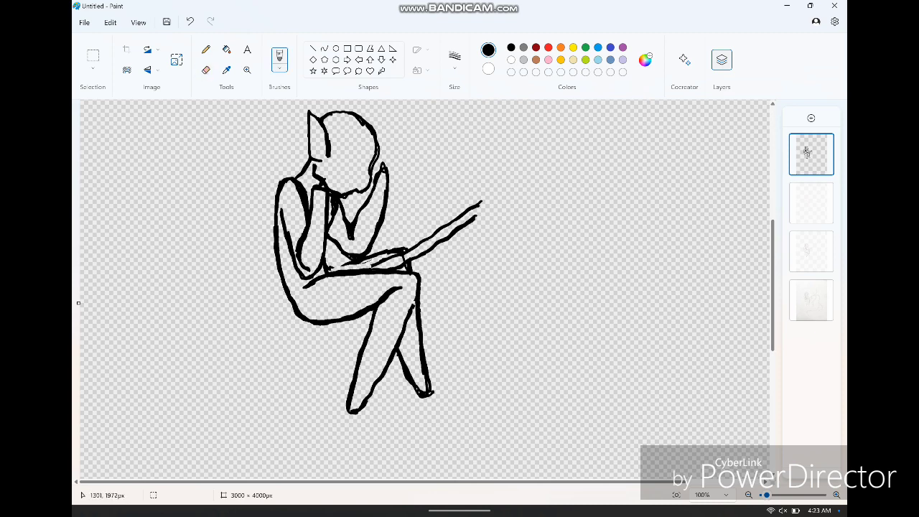
{"action": "left_click", "coordinate": [206, 70]}
{"action": "key", "text": "b"}
{"action": "key", "text": "e"}
{"action": "left_click_drag", "start_coordinate": [422, 392], "coordinate": [433, 396]}
{"action": "key", "text": "b"}
{"action": "key", "text": "e"}
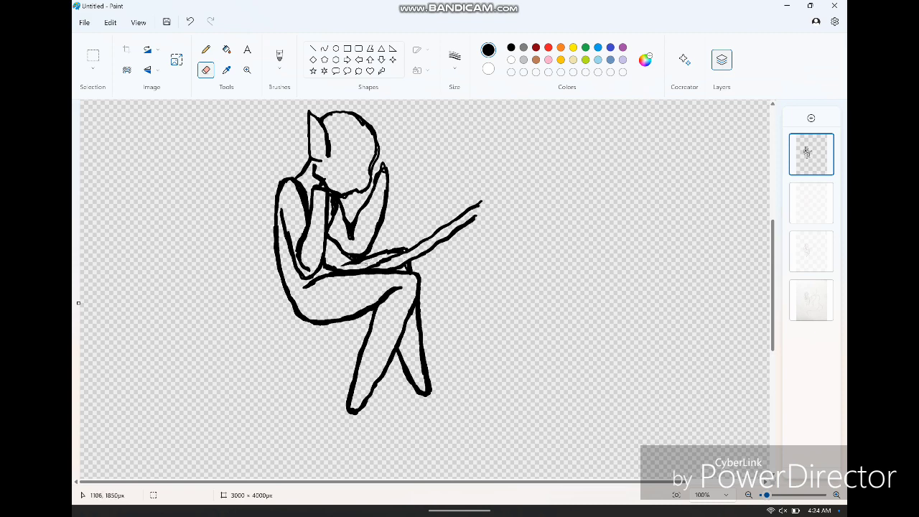
- Erase the pointed tip of the raised forearm and close it with a short flat end
{"action": "key", "text": "b"}
{"action": "key", "text": "e"}
{"action": "key", "text": "b"}
{"action": "key", "text": "e"}
{"action": "left_click", "coordinate": [384, 167]}
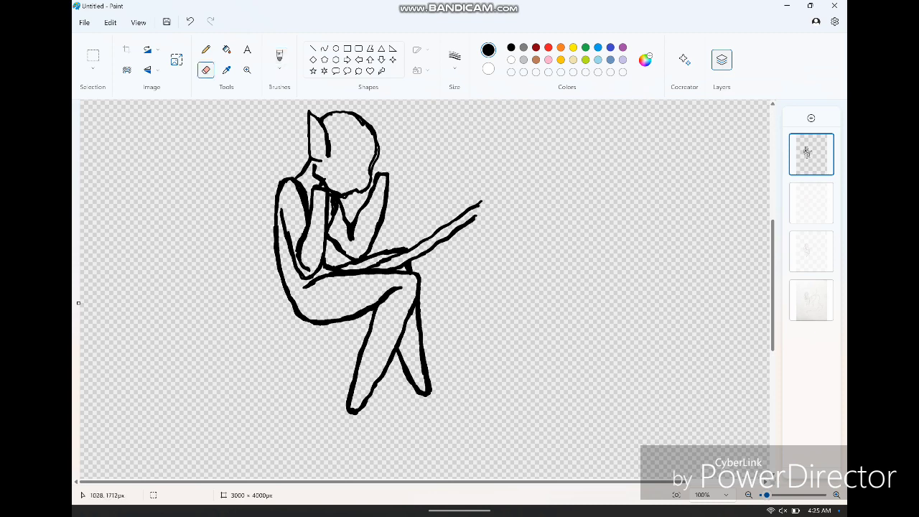
- Clean up the lines of the near arm and chest by alternating brush touch-ups and erasing
{"action": "key", "text": "b"}
{"action": "key", "text": "e"}
{"action": "key", "text": "b"}
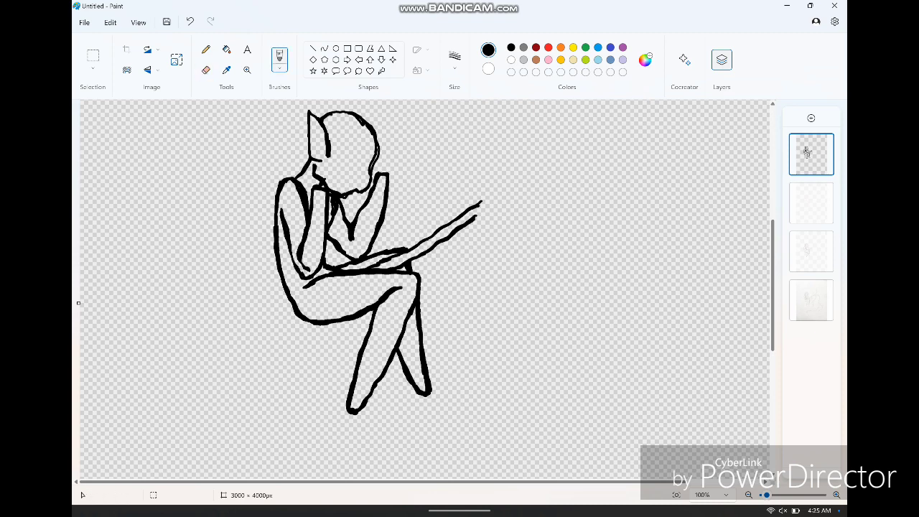
{"action": "key", "text": "e"}
{"action": "key", "text": "b"}
{"action": "key", "text": "e"}
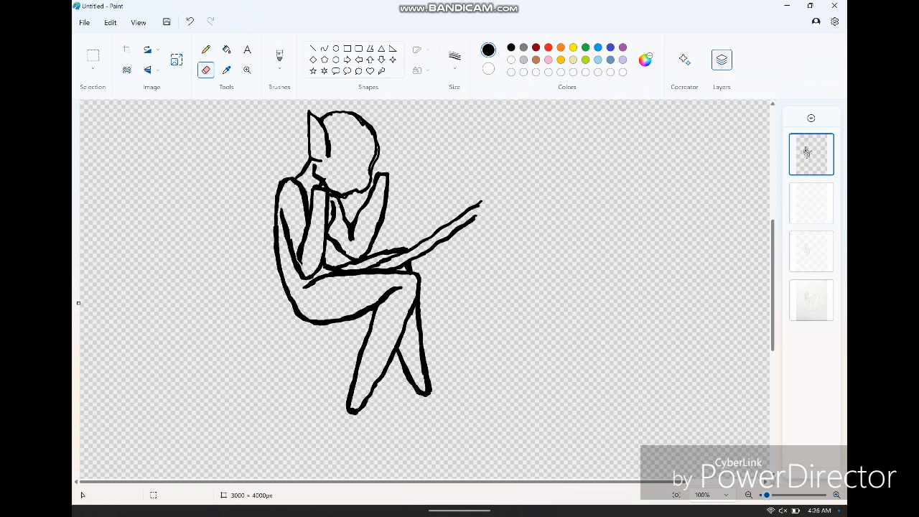
{"action": "key", "text": "b"}
{"action": "key", "text": "e"}
- Thicken the curve of the head outline and erase its uneven edge near the face
{"action": "key", "text": "b"}
{"action": "mouse_move", "coordinate": [327, 106]}
{"action": "left_mouse_down"}
{"action": "mouse_move", "coordinate": [351, 111]}
{"action": "mouse_move", "coordinate": [371, 176]}
{"action": "mouse_move", "coordinate": [365, 190]}
{"action": "left_mouse_up"}
{"action": "key", "text": "e"}
{"action": "mouse_move", "coordinate": [377, 143]}
{"action": "left_mouse_down"}
{"action": "mouse_move", "coordinate": [374, 170]}
{"action": "mouse_move", "coordinate": [375, 161]}
{"action": "left_mouse_up"}
{"action": "key", "text": "b"}
{"action": "key", "text": "e"}
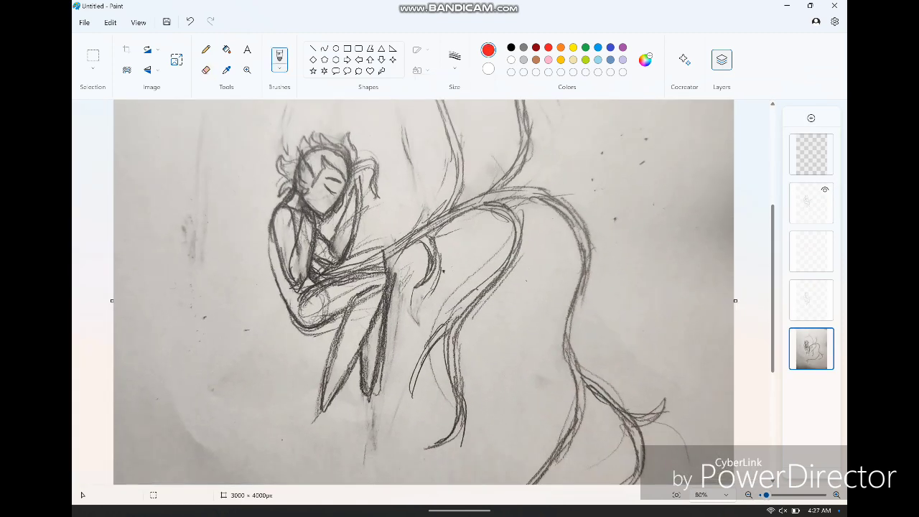
- Show the figure's line-art layer and trace the middle and right vines in red over the pencil photo
{"action": "scroll", "coordinate": [424, 292], "scroll_direction": "up", "scroll_amount": 1}
{"action": "left_click", "coordinate": [824, 190]}
{"action": "mouse_move", "coordinate": [448, 227]}
{"action": "left_mouse_down"}
{"action": "mouse_move", "coordinate": [441, 241]}
{"action": "mouse_move", "coordinate": [496, 302]}
{"action": "mouse_move", "coordinate": [451, 464]}
{"action": "left_mouse_up"}
{"action": "left_click_drag", "start_coordinate": [514, 255], "coordinate": [476, 334]}
{"action": "left_click_drag", "start_coordinate": [530, 226], "coordinate": [572, 253]}
{"action": "left_click_drag", "start_coordinate": [568, 289], "coordinate": [577, 382]}
- Trace the lower part of the long vine, its side fork and its forked end in red
{"action": "scroll", "coordinate": [423, 292], "scroll_direction": "down", "scroll_amount": 3}
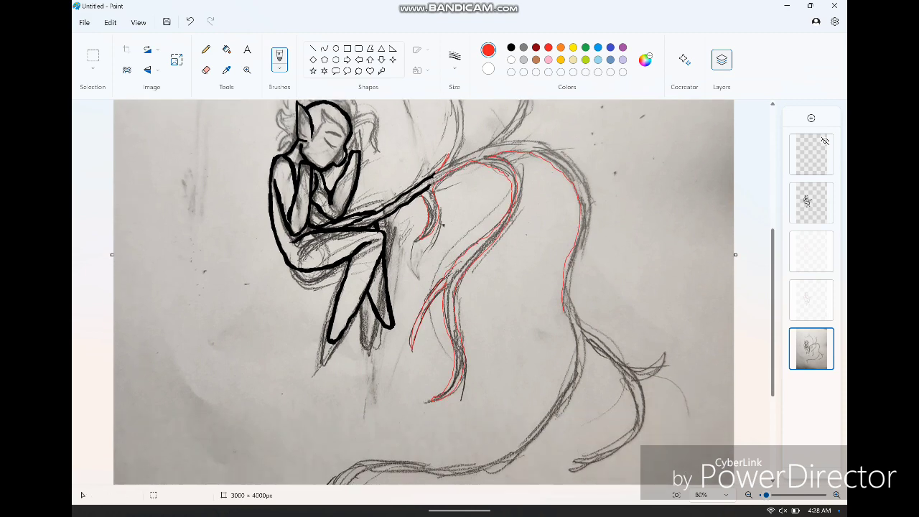
{"action": "left_click_drag", "start_coordinate": [565, 344], "coordinate": [430, 418]}
{"action": "left_click_drag", "start_coordinate": [344, 421], "coordinate": [317, 459]}
{"action": "scroll", "coordinate": [424, 292], "scroll_direction": "down", "scroll_amount": 2}
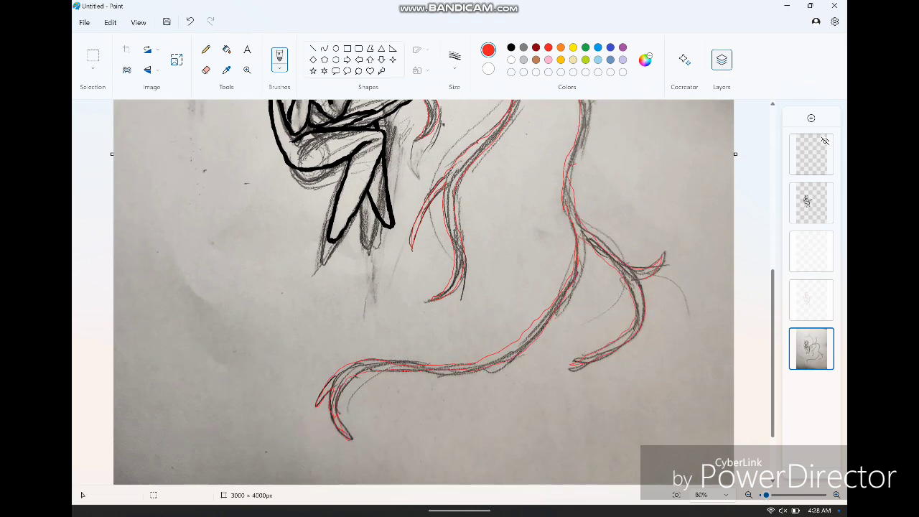
- Trace the two upper vines in red, including the small spike on the long curved one
{"action": "scroll", "coordinate": [424, 292], "scroll_direction": "up", "scroll_amount": 9}
{"action": "left_click_drag", "start_coordinate": [520, 188], "coordinate": [492, 301]}
{"action": "left_click_drag", "start_coordinate": [388, 134], "coordinate": [466, 316]}
{"action": "left_click_drag", "start_coordinate": [286, 164], "coordinate": [388, 133]}
{"action": "mouse_move", "coordinate": [287, 173]}
{"action": "left_mouse_down"}
{"action": "mouse_move", "coordinate": [449, 282]}
{"action": "mouse_move", "coordinate": [453, 319]}
{"action": "left_mouse_up"}
- On the line-art layer, ink the upper vines, small hook and start of the middle vine in black at 5px
{"action": "left_click", "coordinate": [812, 203]}
{"action": "left_click", "coordinate": [510, 47]}
{"action": "left_click", "coordinate": [455, 60]}
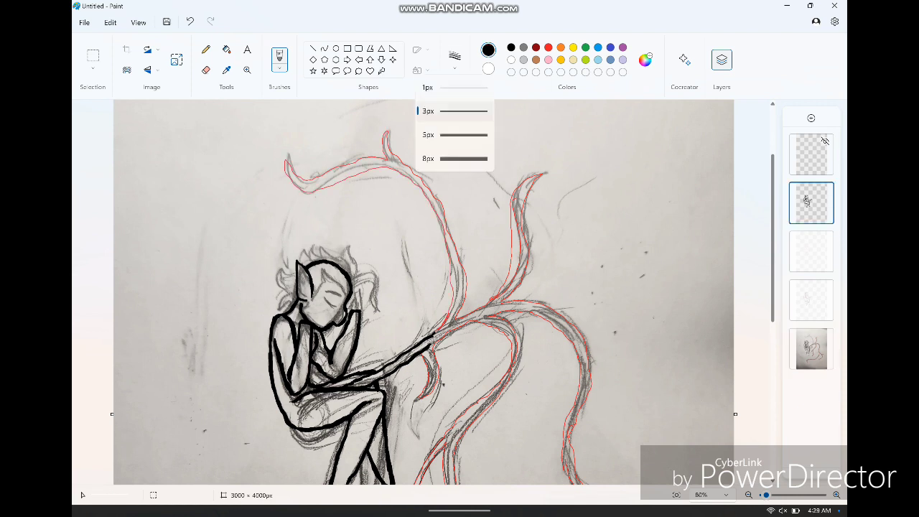
{"action": "left_click", "coordinate": [460, 131]}
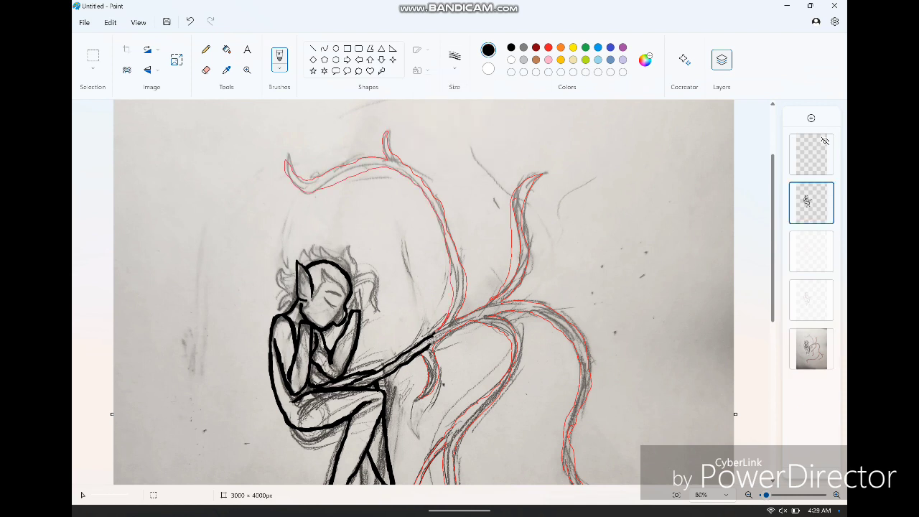
{"action": "mouse_move", "coordinate": [432, 333]}
{"action": "left_mouse_down"}
{"action": "mouse_move", "coordinate": [458, 275]}
{"action": "mouse_move", "coordinate": [435, 209]}
{"action": "mouse_move", "coordinate": [399, 168]}
{"action": "mouse_move", "coordinate": [313, 191]}
{"action": "mouse_move", "coordinate": [296, 186]}
{"action": "mouse_move", "coordinate": [288, 154]}
{"action": "mouse_move", "coordinate": [401, 163]}
{"action": "mouse_move", "coordinate": [437, 199]}
{"action": "mouse_move", "coordinate": [480, 309]}
{"action": "mouse_move", "coordinate": [544, 176]}
{"action": "mouse_move", "coordinate": [511, 295]}
{"action": "left_mouse_up"}
{"action": "scroll", "coordinate": [512, 294], "scroll_direction": "down", "scroll_amount": 2}
{"action": "mouse_move", "coordinate": [430, 273]}
{"action": "left_mouse_down"}
{"action": "mouse_move", "coordinate": [478, 245]}
{"action": "mouse_move", "coordinate": [515, 294]}
{"action": "mouse_move", "coordinate": [413, 431]}
{"action": "mouse_move", "coordinate": [450, 366]}
{"action": "left_mouse_up"}
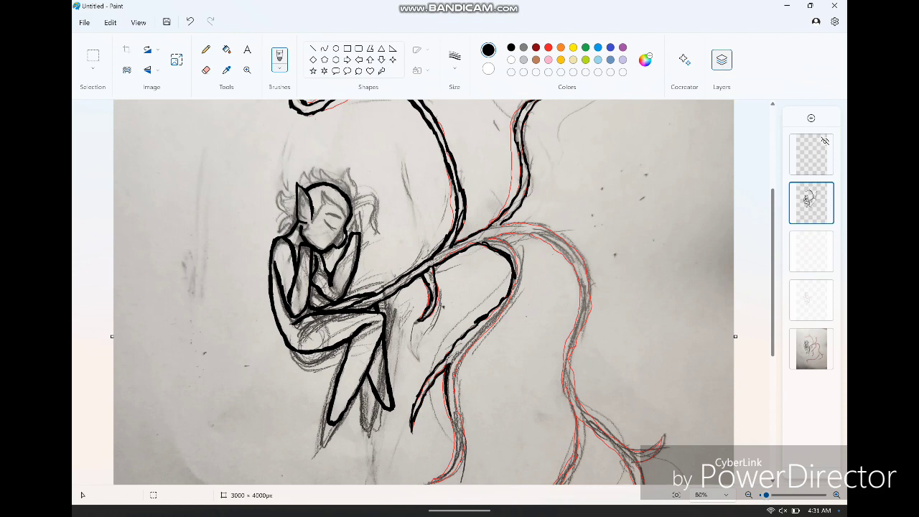
- Ink the rest of the middle vine and the upper stretch of the long right vine in black
{"action": "scroll", "coordinate": [449, 367], "scroll_direction": "down", "scroll_amount": 1}
{"action": "mouse_move", "coordinate": [434, 457]}
{"action": "left_mouse_down"}
{"action": "mouse_move", "coordinate": [461, 391]}
{"action": "mouse_move", "coordinate": [457, 339]}
{"action": "mouse_move", "coordinate": [517, 266]}
{"action": "mouse_move", "coordinate": [491, 214]}
{"action": "mouse_move", "coordinate": [507, 221]}
{"action": "left_mouse_up"}
{"action": "scroll", "coordinate": [507, 221], "scroll_direction": "down", "scroll_amount": 1}
{"action": "mouse_move", "coordinate": [495, 188]}
{"action": "left_mouse_down"}
{"action": "mouse_move", "coordinate": [562, 204]}
{"action": "mouse_move", "coordinate": [586, 260]}
{"action": "mouse_move", "coordinate": [570, 318]}
{"action": "mouse_move", "coordinate": [574, 418]}
{"action": "left_mouse_up"}
- Ink the long vine's lower stretch, forked end, side fork and upper outer edge in black
{"action": "scroll", "coordinate": [574, 418], "scroll_direction": "down", "scroll_amount": 3}
{"action": "left_click_drag", "start_coordinate": [567, 359], "coordinate": [525, 422]}
{"action": "scroll", "coordinate": [524, 423], "scroll_direction": "down", "scroll_amount": 3}
{"action": "mouse_move", "coordinate": [524, 362]}
{"action": "left_mouse_down"}
{"action": "mouse_move", "coordinate": [455, 376]}
{"action": "mouse_move", "coordinate": [347, 375]}
{"action": "left_mouse_up"}
{"action": "mouse_move", "coordinate": [316, 415]}
{"action": "left_mouse_down"}
{"action": "mouse_move", "coordinate": [348, 450]}
{"action": "mouse_move", "coordinate": [417, 382]}
{"action": "mouse_move", "coordinate": [488, 381]}
{"action": "mouse_move", "coordinate": [524, 354]}
{"action": "mouse_move", "coordinate": [589, 259]}
{"action": "mouse_move", "coordinate": [625, 284]}
{"action": "mouse_move", "coordinate": [603, 359]}
{"action": "mouse_move", "coordinate": [574, 375]}
{"action": "mouse_move", "coordinate": [640, 284]}
{"action": "mouse_move", "coordinate": [593, 251]}
{"action": "mouse_move", "coordinate": [569, 169]}
{"action": "mouse_move", "coordinate": [585, 152]}
{"action": "left_mouse_up"}
{"action": "scroll", "coordinate": [585, 152], "scroll_direction": "up", "scroll_amount": 2}
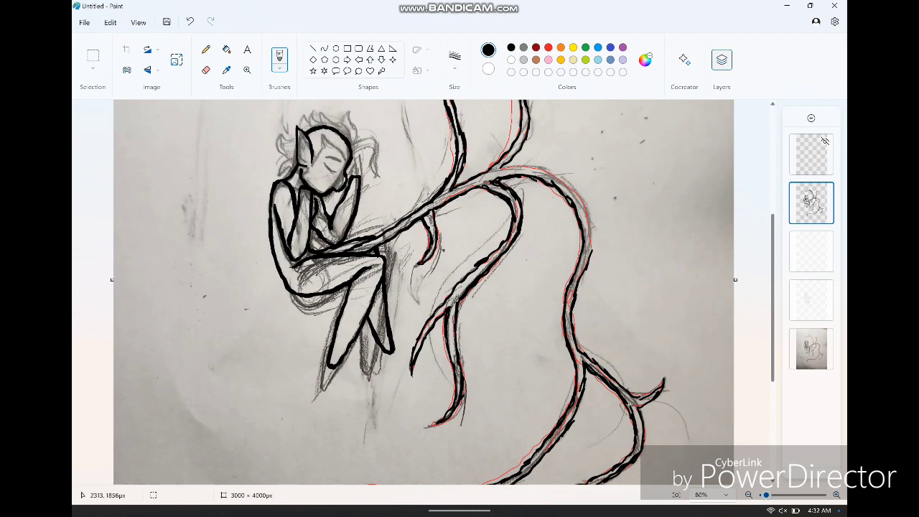
{"action": "mouse_move", "coordinate": [593, 265]}
{"action": "left_mouse_down"}
{"action": "mouse_move", "coordinate": [585, 208]}
{"action": "mouse_move", "coordinate": [502, 170]}
{"action": "left_mouse_up"}
- Hide the pencil photo layer and touch up the vine outlines around the central junction
{"action": "left_click", "coordinate": [825, 335]}
{"action": "mouse_move", "coordinate": [430, 221]}
{"action": "left_mouse_down"}
{"action": "mouse_move", "coordinate": [424, 253]}
{"action": "mouse_move", "coordinate": [436, 237]}
{"action": "mouse_move", "coordinate": [436, 227]}
{"action": "mouse_move", "coordinate": [423, 264]}
{"action": "mouse_move", "coordinate": [460, 293]}
{"action": "left_mouse_up"}
{"action": "scroll", "coordinate": [431, 288], "scroll_direction": "up", "scroll_amount": 2}
{"action": "key", "text": "b"}
{"action": "key", "text": "e"}
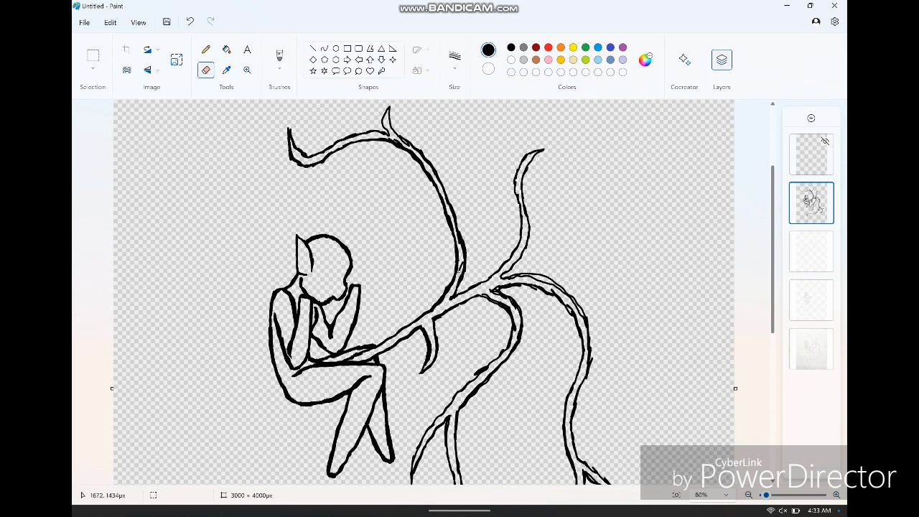
{"action": "key", "text": "b"}
- Thicken and reshape the small spike on the long upper vine
{"action": "scroll", "coordinate": [392, 181], "scroll_direction": "up", "scroll_amount": 1}
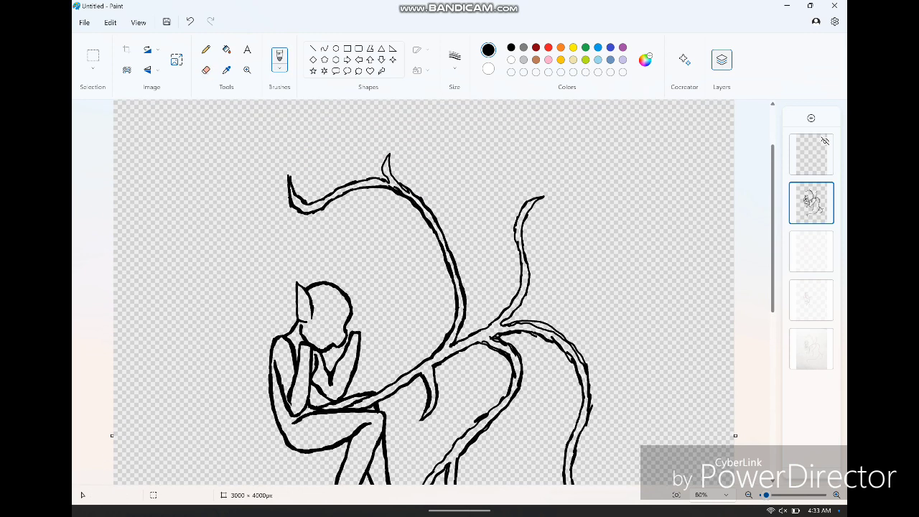
{"action": "key", "text": "e"}
{"action": "key", "text": "b"}
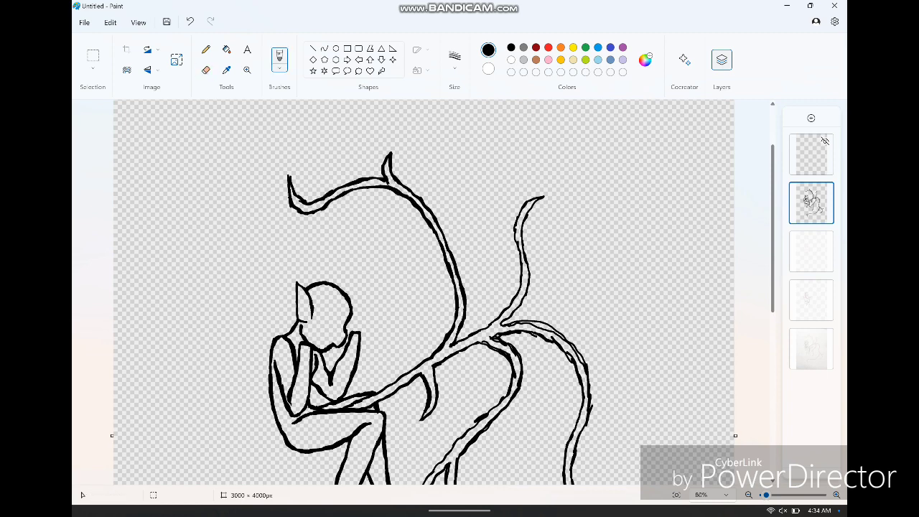
- Thicken and smooth the tips and edges of the two upper vines with alternating brush and eraser
{"action": "key", "text": "e"}
{"action": "key", "text": "b"}
{"action": "key", "text": "e"}
{"action": "key", "text": "b"}
{"action": "key", "text": "e"}
{"action": "key", "text": "b"}
{"action": "key", "text": "e"}
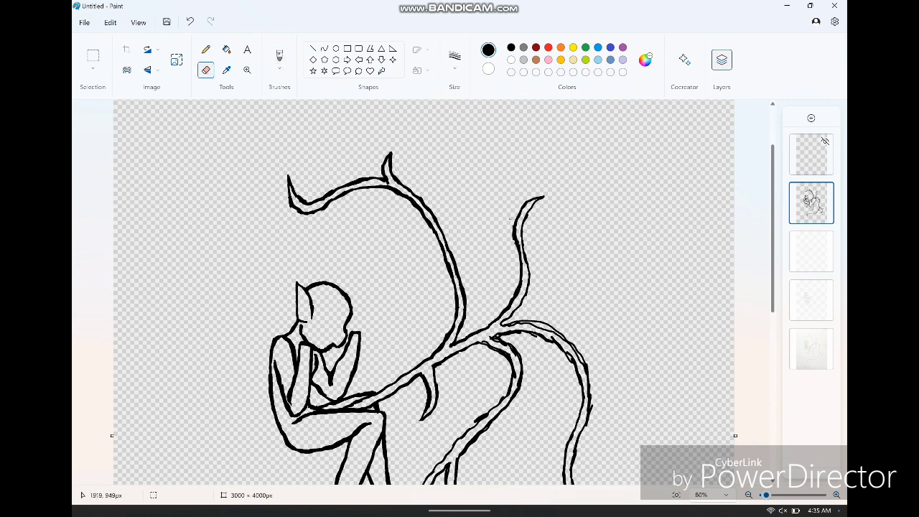
{"action": "key", "text": "b"}
{"action": "key", "text": "e"}
{"action": "key", "text": "b"}
- Thicken the middle vine and its lower branch, and erase the rough inner edge of its upper bend
{"action": "scroll", "coordinate": [519, 242], "scroll_direction": "down", "scroll_amount": 2}
{"action": "scroll", "coordinate": [464, 288], "scroll_direction": "down", "scroll_amount": 2}
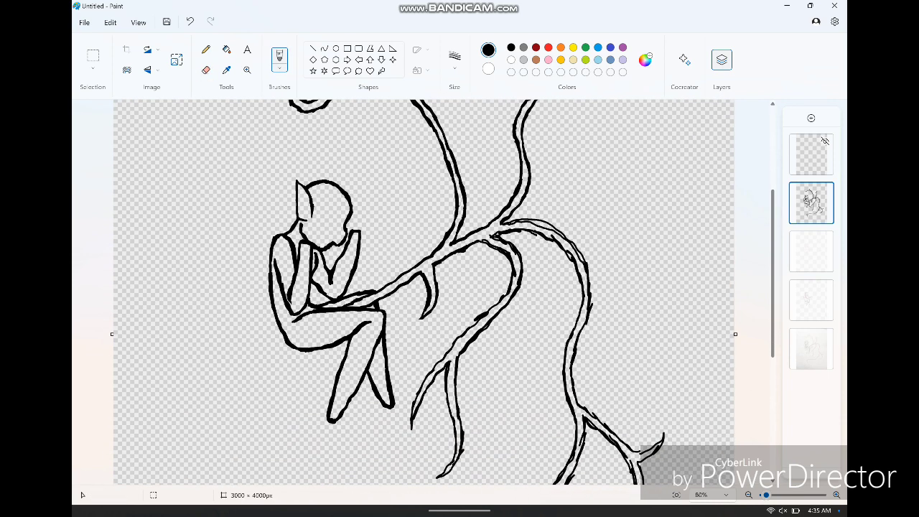
{"action": "left_click_drag", "start_coordinate": [415, 394], "coordinate": [472, 321]}
{"action": "key", "text": "e"}
{"action": "key", "text": "b"}
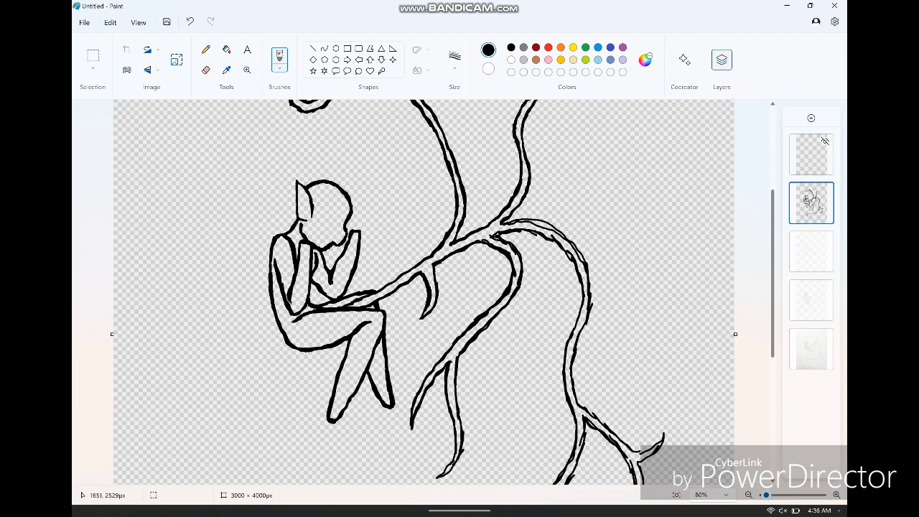
{"action": "left_click_drag", "start_coordinate": [454, 466], "coordinate": [461, 467]}
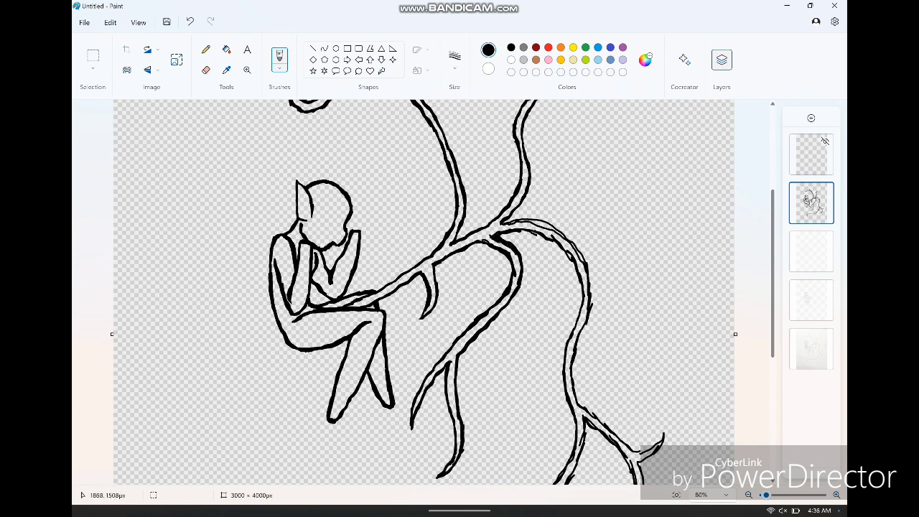
{"action": "key", "text": "e"}
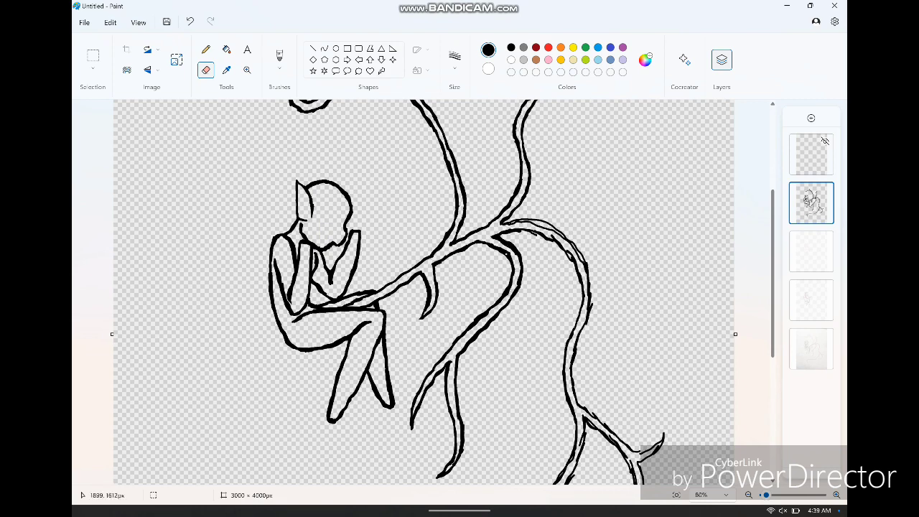
{"action": "left_click_drag", "start_coordinate": [511, 251], "coordinate": [498, 241]}
- Thicken the top arch of the long right vine and erase its uneven edges
{"action": "scroll", "coordinate": [507, 251], "scroll_direction": "up", "scroll_amount": 1}
{"action": "scroll", "coordinate": [507, 251], "scroll_direction": "down", "scroll_amount": 2}
{"action": "key", "text": "b"}
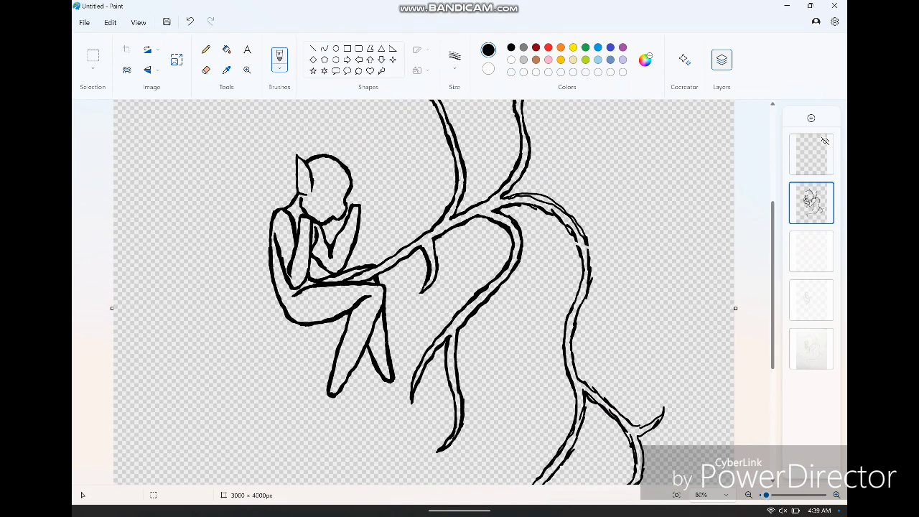
{"action": "left_click_drag", "start_coordinate": [498, 196], "coordinate": [563, 212]}
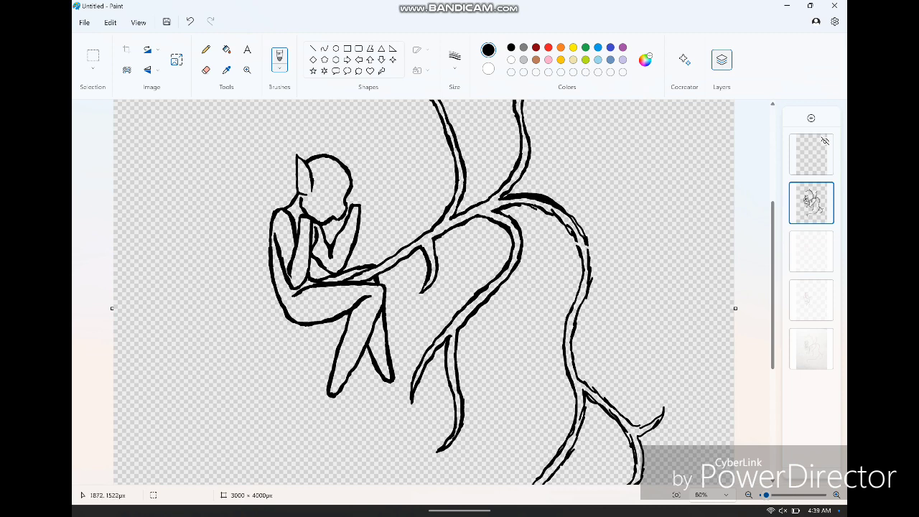
{"action": "left_click_drag", "start_coordinate": [501, 209], "coordinate": [556, 219]}
{"action": "mouse_move", "coordinate": [573, 253]}
{"action": "left_mouse_down"}
{"action": "mouse_move", "coordinate": [580, 219]}
{"action": "mouse_move", "coordinate": [587, 257]}
{"action": "left_mouse_up"}
{"action": "key", "text": "e"}
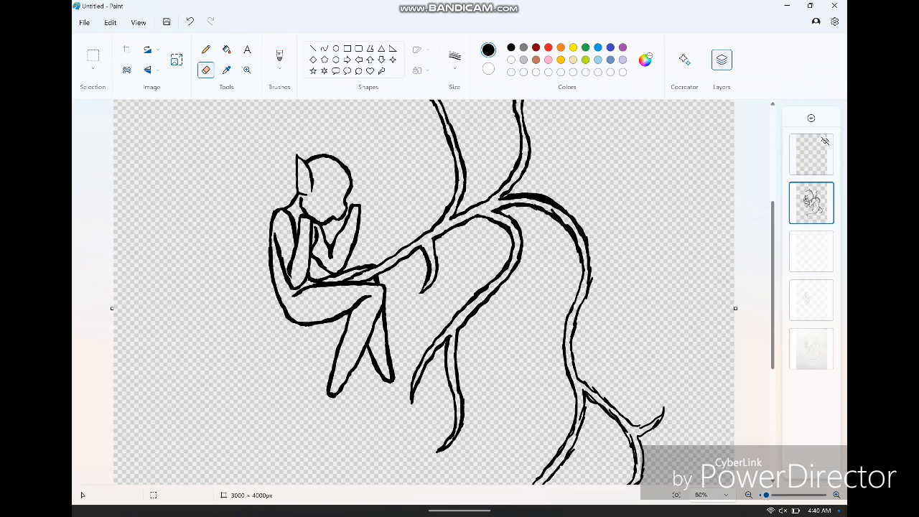
{"action": "left_click_drag", "start_coordinate": [553, 212], "coordinate": [574, 237]}
{"action": "left_click_drag", "start_coordinate": [546, 195], "coordinate": [512, 194]}
- Thicken both edges of the long right vine down to the side fork and smooth its inside edge
{"action": "key", "text": "b"}
{"action": "left_click_drag", "start_coordinate": [584, 256], "coordinate": [568, 318]}
{"action": "left_click_drag", "start_coordinate": [583, 287], "coordinate": [571, 363]}
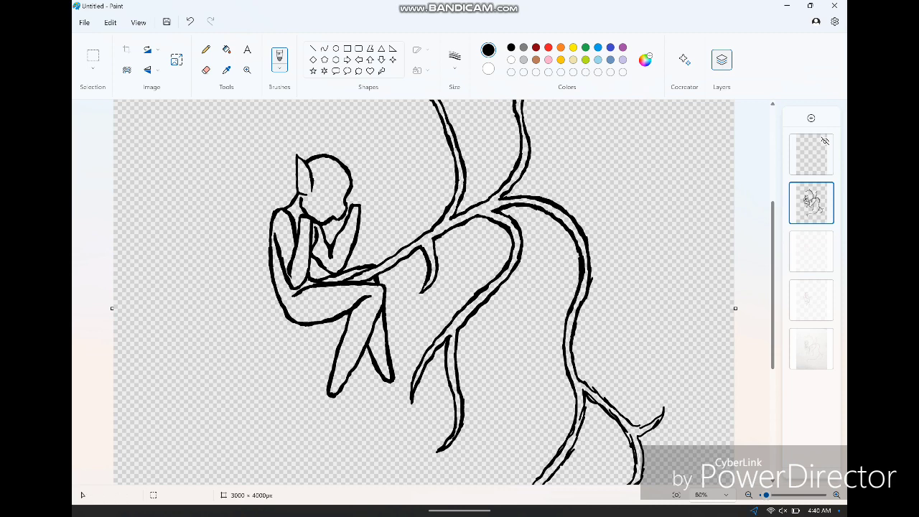
{"action": "key", "text": "e"}
{"action": "left_click_drag", "start_coordinate": [583, 291], "coordinate": [583, 256]}
- Thicken both outlines of the side fork on the long vine down to its pointed tip
{"action": "scroll", "coordinate": [584, 273], "scroll_direction": "down", "scroll_amount": 3}
{"action": "key", "text": "b"}
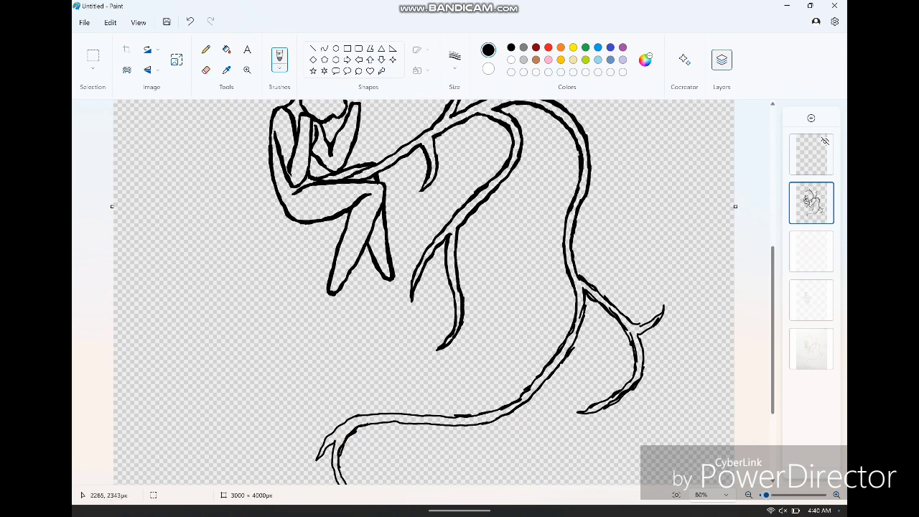
{"action": "mouse_move", "coordinate": [614, 303]}
{"action": "left_mouse_down"}
{"action": "mouse_move", "coordinate": [642, 326]}
{"action": "mouse_move", "coordinate": [660, 313]}
{"action": "mouse_move", "coordinate": [632, 380]}
{"action": "mouse_move", "coordinate": [580, 411]}
{"action": "left_mouse_up"}
{"action": "mouse_move", "coordinate": [641, 336]}
{"action": "left_mouse_down"}
{"action": "mouse_move", "coordinate": [625, 395]}
{"action": "mouse_move", "coordinate": [584, 408]}
{"action": "left_mouse_up"}
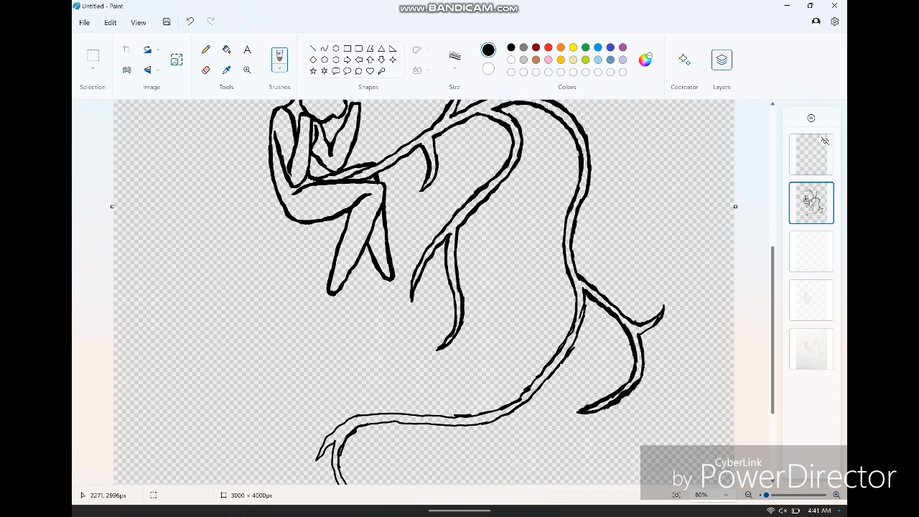
{"action": "key", "text": "e"}
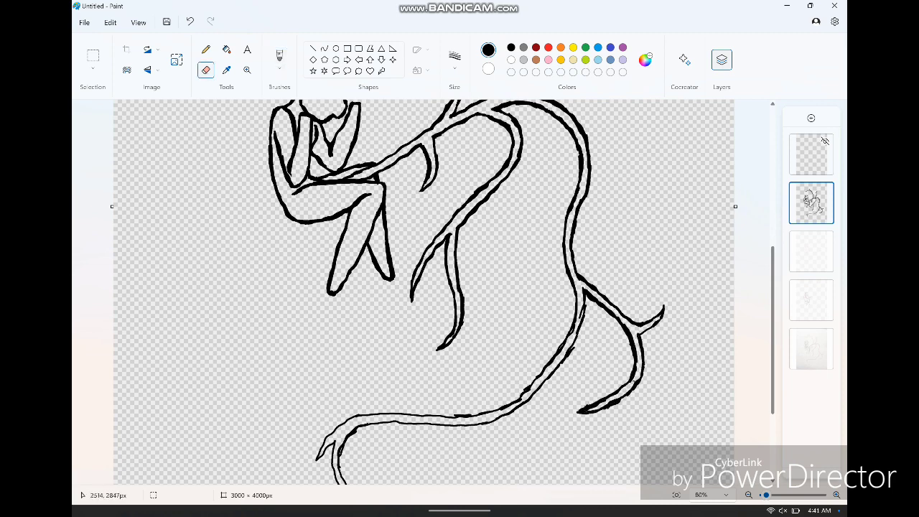
- Thicken both edges of the long vine from the side fork down to its lower bend and clean them up
{"action": "key", "text": "b"}
{"action": "mouse_move", "coordinate": [586, 295]}
{"action": "left_mouse_down"}
{"action": "mouse_move", "coordinate": [571, 352]}
{"action": "mouse_move", "coordinate": [499, 418]}
{"action": "left_mouse_up"}
{"action": "left_click_drag", "start_coordinate": [574, 286], "coordinate": [573, 325]}
{"action": "key", "text": "e"}
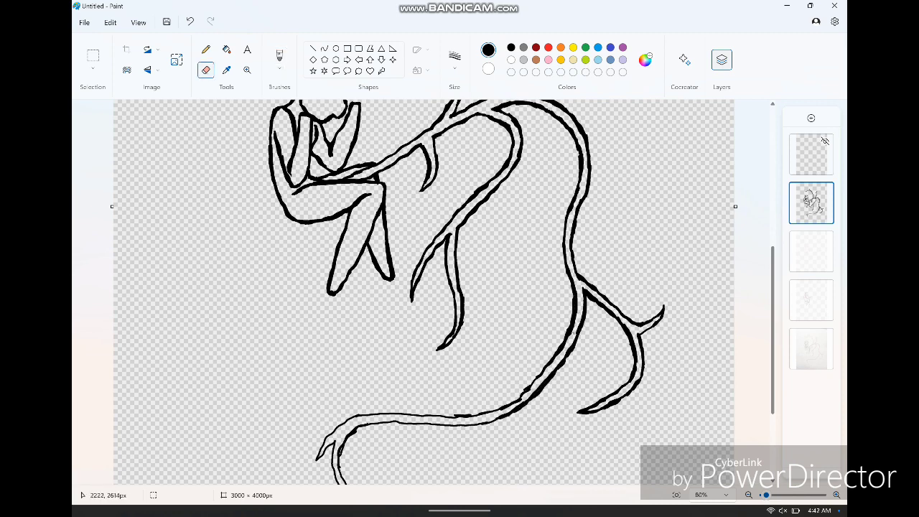
{"action": "scroll", "coordinate": [511, 416], "scroll_direction": "down", "scroll_amount": 2}
{"action": "key", "text": "b"}
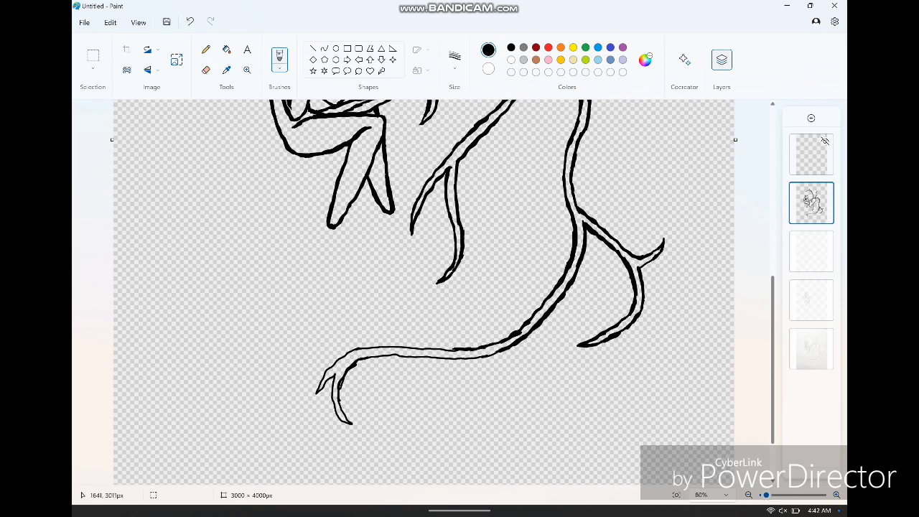
- Thicken both edges of the long vine's tail from the lower bend out to its forked tip
{"action": "left_click_drag", "start_coordinate": [443, 350], "coordinate": [479, 350]}
{"action": "key", "text": "e"}
{"action": "key", "text": "b"}
{"action": "mouse_move", "coordinate": [317, 393]}
{"action": "left_mouse_down"}
{"action": "mouse_move", "coordinate": [339, 355]}
{"action": "mouse_move", "coordinate": [442, 349]}
{"action": "mouse_move", "coordinate": [415, 346]}
{"action": "left_mouse_up"}
{"action": "key", "text": "e"}
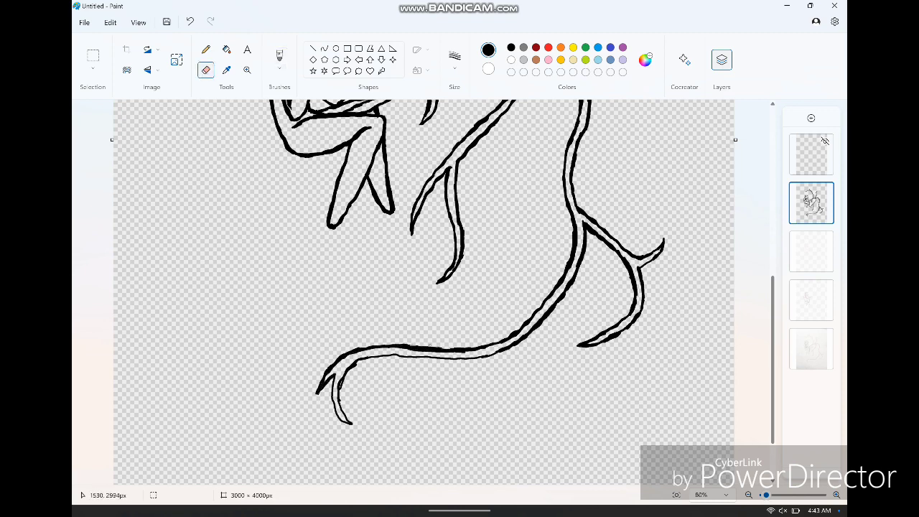
{"action": "key", "text": "b"}
{"action": "mouse_move", "coordinate": [334, 373]}
{"action": "left_mouse_down"}
{"action": "mouse_move", "coordinate": [349, 424]}
{"action": "mouse_move", "coordinate": [361, 360]}
{"action": "mouse_move", "coordinate": [500, 354]}
{"action": "left_mouse_up"}
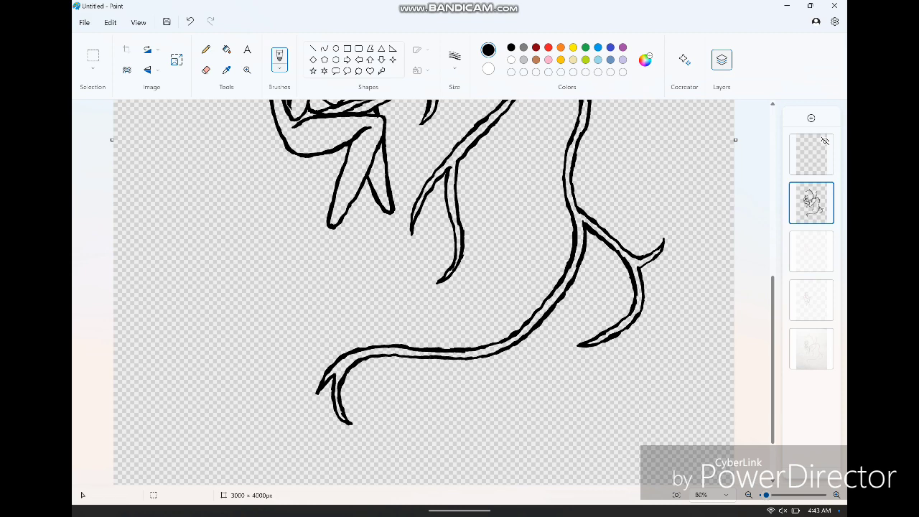
- Activate the top layer and import an image file onto it as a colour reference
{"action": "scroll", "coordinate": [424, 287], "scroll_direction": "up", "scroll_amount": 3}
{"action": "left_click", "coordinate": [815, 150]}
{"action": "left_click", "coordinate": [84, 22]}
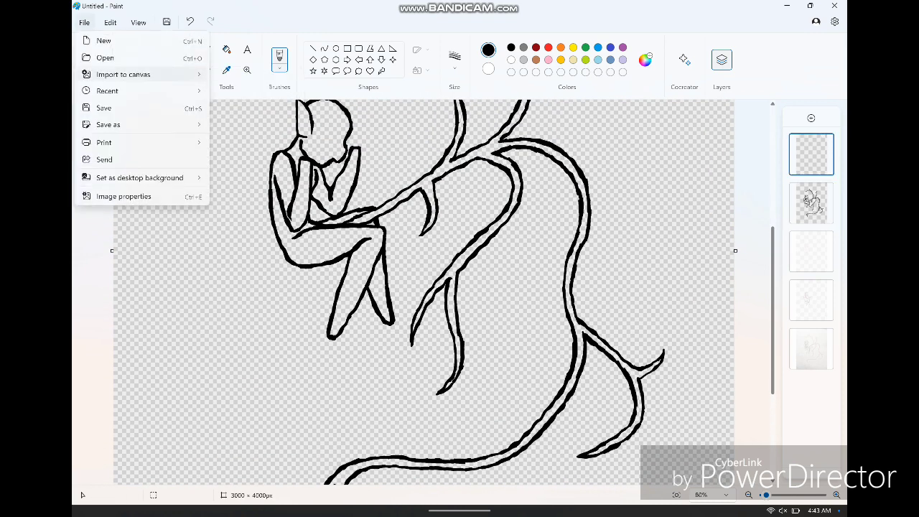
{"action": "left_click", "coordinate": [123, 72]}
{"action": "left_click", "coordinate": [374, 252]}
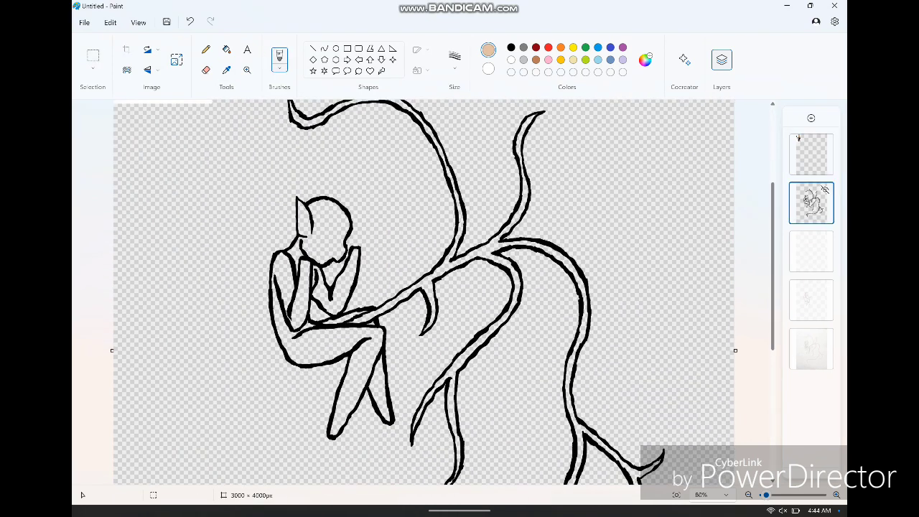
- Fill the figure's body, head and the vines with light tan on the line art layer
{"action": "left_click", "coordinate": [344, 359]}
{"action": "left_click", "coordinate": [327, 222]}
{"action": "left_click", "coordinate": [460, 259]}
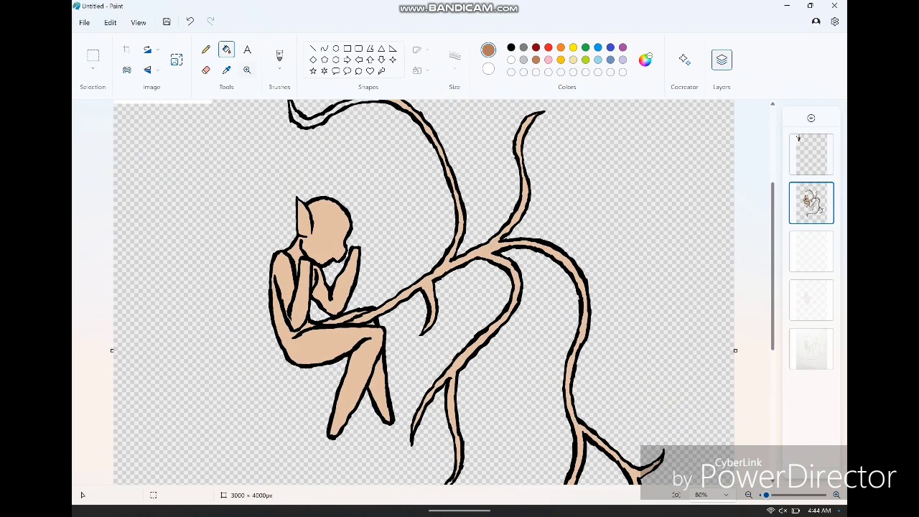
- Recolour the vines brown and brush the brown into the vine's end over the figure's lap
{"action": "scroll", "coordinate": [372, 313], "scroll_direction": "up", "scroll_amount": 4}
{"action": "left_click", "coordinate": [279, 59]}
{"action": "left_click", "coordinate": [377, 292]}
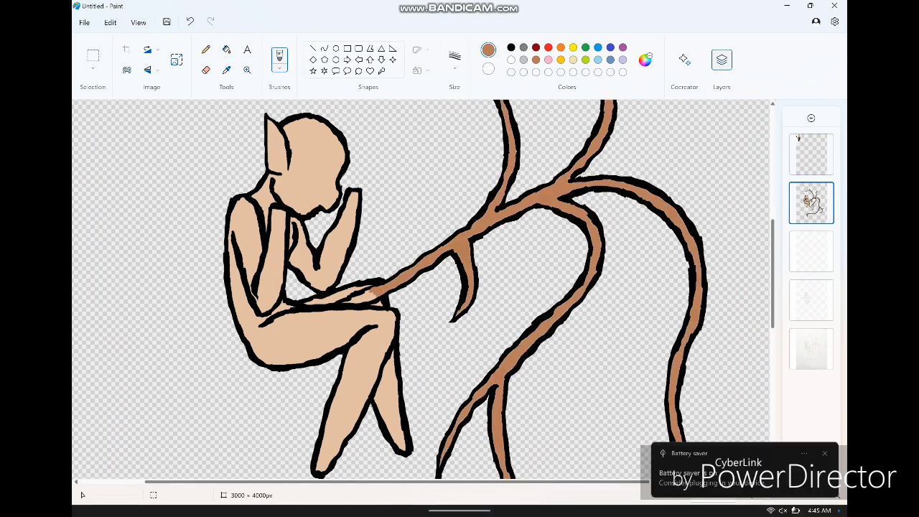
{"action": "left_click", "coordinate": [279, 69]}
{"action": "left_click", "coordinate": [247, 70]}
{"action": "left_click", "coordinate": [287, 345]}
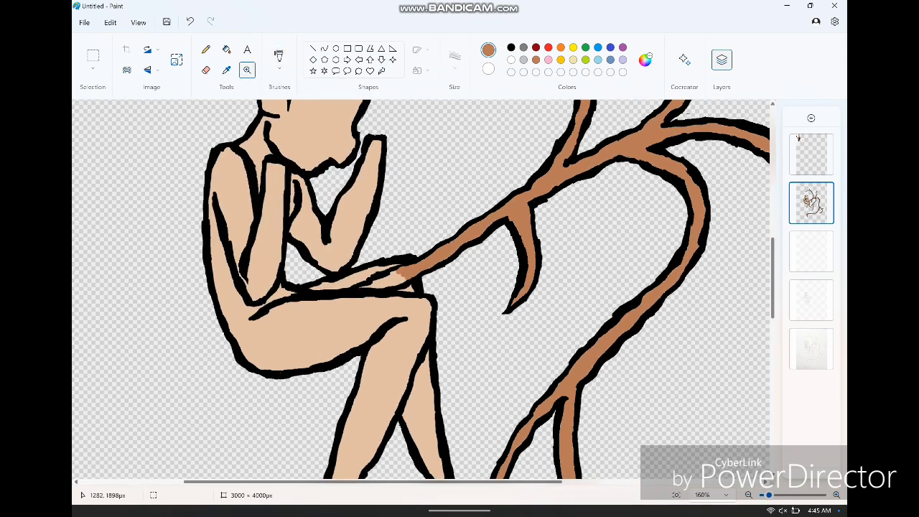
{"action": "left_click", "coordinate": [510, 48]}
{"action": "left_click", "coordinate": [279, 59]}
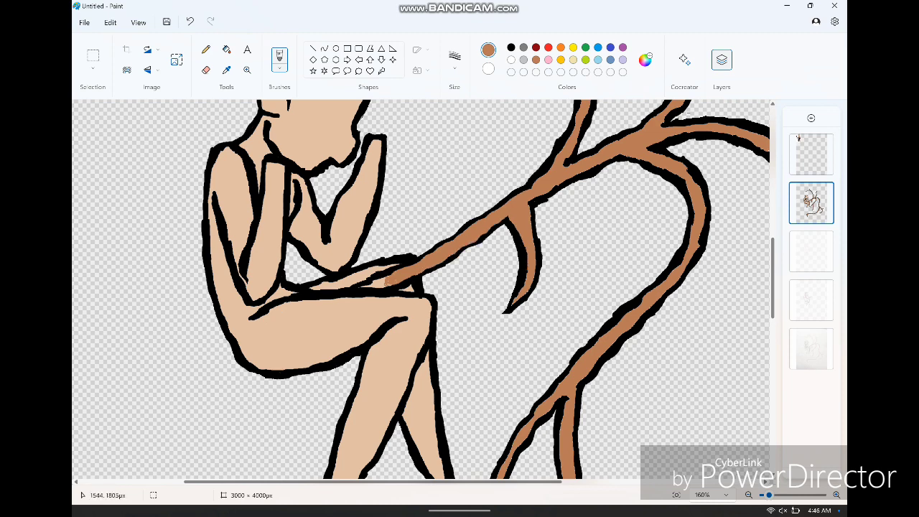
- Paint the short offshoot near the figure's knee fully brown, redraw its black outline and trim its pointed tip
{"action": "mouse_move", "coordinate": [523, 308]}
{"action": "left_mouse_down"}
{"action": "mouse_move", "coordinate": [516, 302]}
{"action": "mouse_move", "coordinate": [535, 189]}
{"action": "left_mouse_up"}
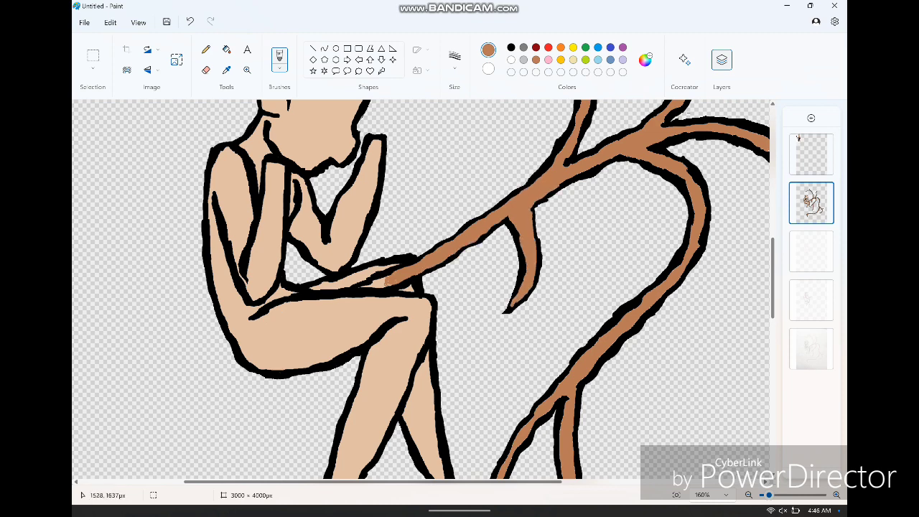
{"action": "left_click", "coordinate": [511, 47]}
{"action": "mouse_move", "coordinate": [508, 307]}
{"action": "left_mouse_down"}
{"action": "mouse_move", "coordinate": [532, 288]}
{"action": "mouse_move", "coordinate": [536, 212]}
{"action": "mouse_move", "coordinate": [526, 300]}
{"action": "left_mouse_up"}
{"action": "left_click", "coordinate": [205, 69]}
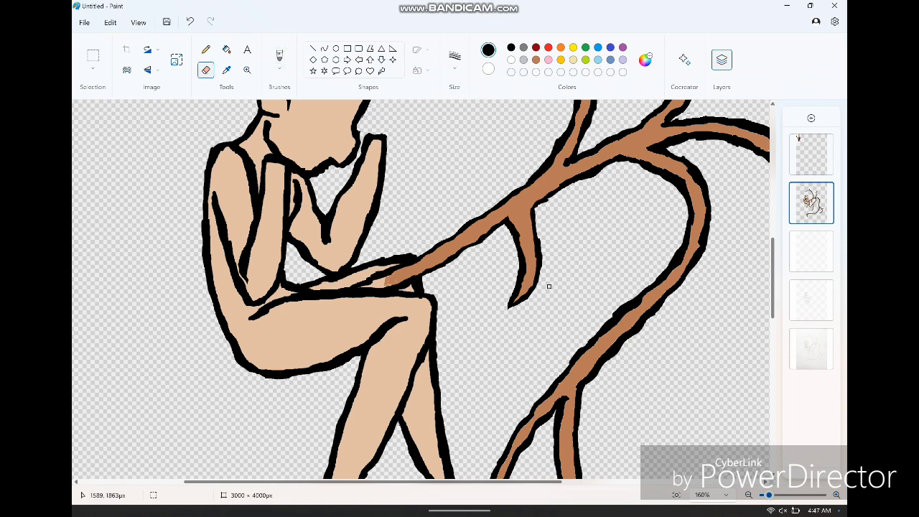
{"action": "scroll", "coordinate": [548, 286], "scroll_direction": "up", "scroll_amount": 3}
{"action": "scroll", "coordinate": [549, 286], "scroll_direction": "down", "scroll_amount": 1}
{"action": "key", "text": "ctrl+z"}
{"action": "left_click_drag", "start_coordinate": [529, 386], "coordinate": [507, 385]}
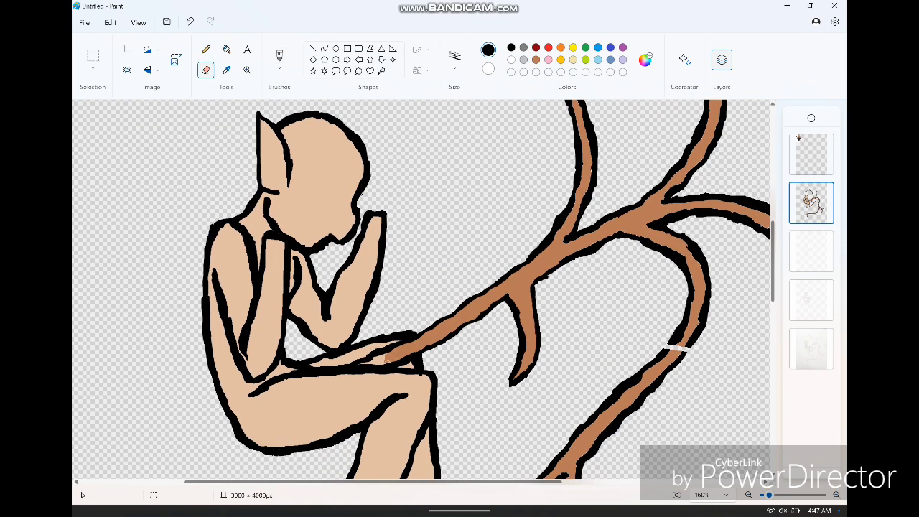
- Fill the empty curled end of the upper left vine with brown
{"action": "left_click", "coordinate": [279, 59]}
{"action": "left_click", "coordinate": [536, 60]}
{"action": "scroll", "coordinate": [646, 251], "scroll_direction": "up", "scroll_amount": 3}
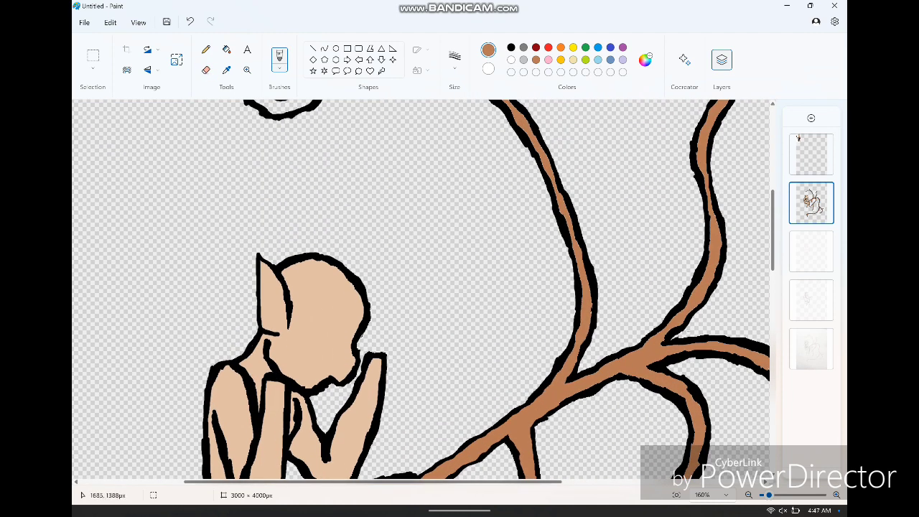
{"action": "scroll", "coordinate": [72, 149], "scroll_direction": "up", "scroll_amount": 2}
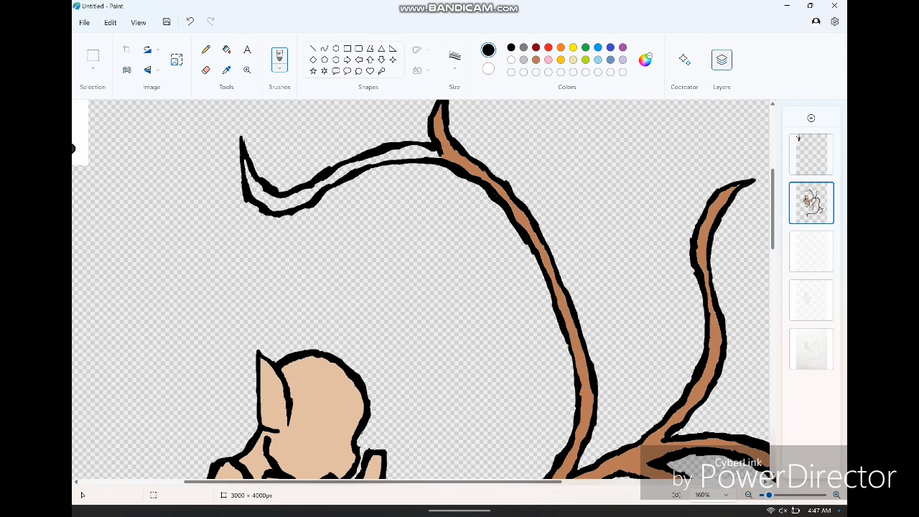
{"action": "scroll", "coordinate": [423, 287], "scroll_direction": "up", "scroll_amount": 2}
{"action": "left_click", "coordinate": [536, 60]}
{"action": "left_click", "coordinate": [338, 248]}
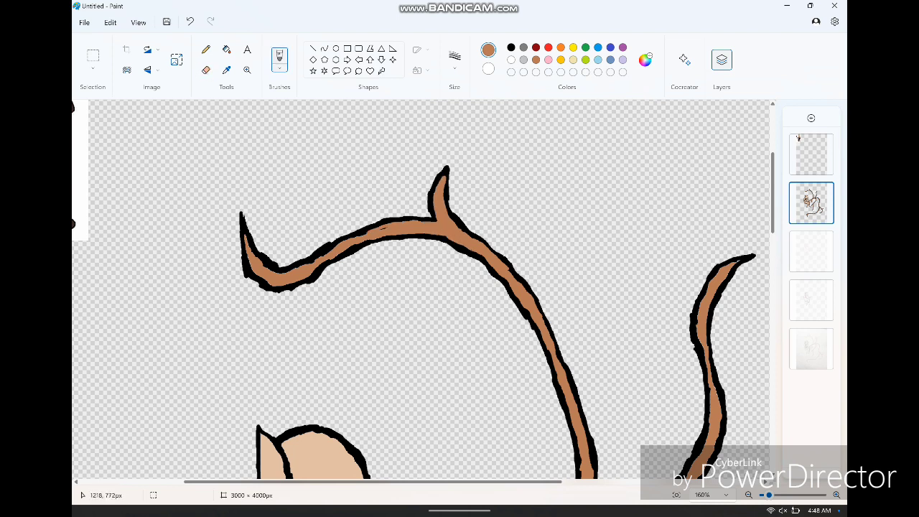
- Widen the brown inside the upper left curl and tidy the outline around its tip
{"action": "left_click", "coordinate": [347, 235]}
{"action": "left_click", "coordinate": [358, 229]}
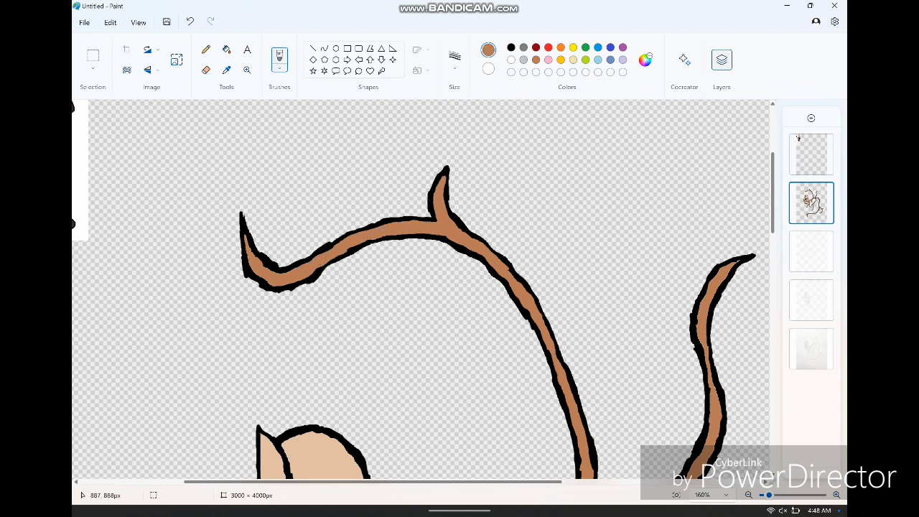
{"action": "left_click_drag", "start_coordinate": [247, 243], "coordinate": [246, 233]}
{"action": "mouse_move", "coordinate": [260, 290]}
{"action": "left_mouse_down"}
{"action": "mouse_move", "coordinate": [294, 293]}
{"action": "mouse_move", "coordinate": [319, 277]}
{"action": "left_mouse_up"}
- Widen the brown in the upper right tendril and paint over the gap across the middle vine
{"action": "scroll", "coordinate": [416, 291], "scroll_direction": "right", "scroll_amount": 3}
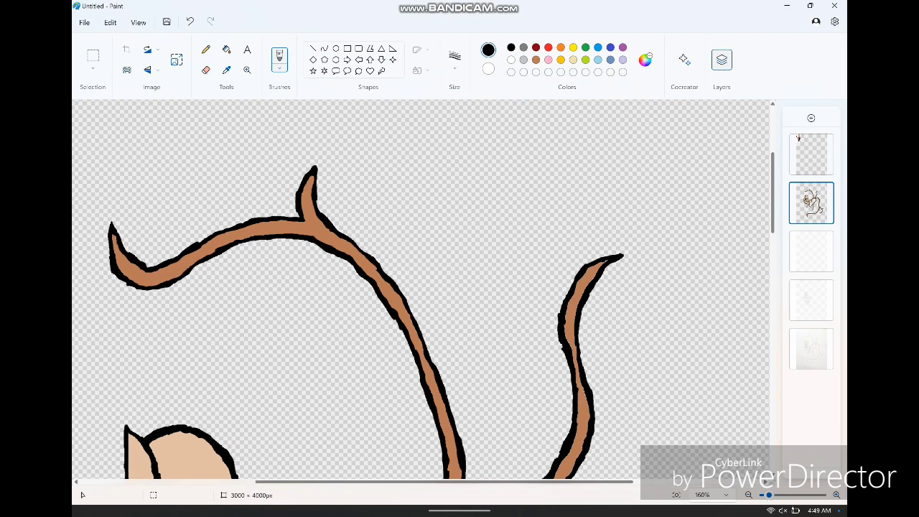
{"action": "mouse_move", "coordinate": [608, 263]}
{"action": "left_mouse_down"}
{"action": "mouse_move", "coordinate": [570, 345]}
{"action": "mouse_move", "coordinate": [583, 406]}
{"action": "mouse_move", "coordinate": [573, 453]}
{"action": "left_mouse_up"}
{"action": "scroll", "coordinate": [421, 291], "scroll_direction": "down", "scroll_amount": 3}
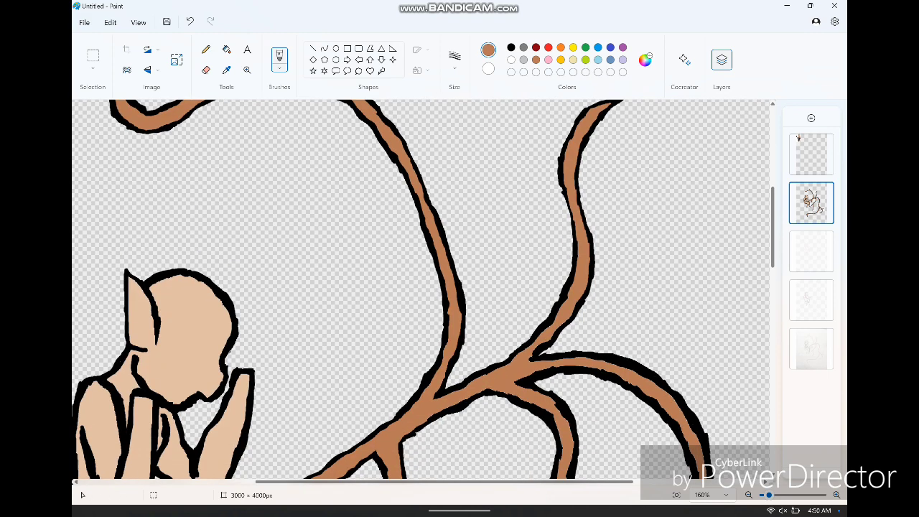
{"action": "scroll", "coordinate": [420, 291], "scroll_direction": "down", "scroll_amount": 3}
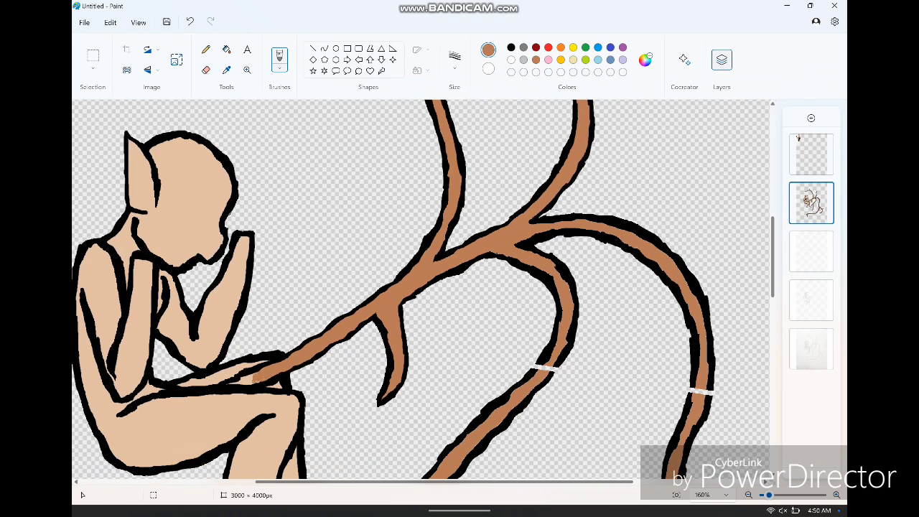
{"action": "left_click_drag", "start_coordinate": [535, 367], "coordinate": [557, 375]}
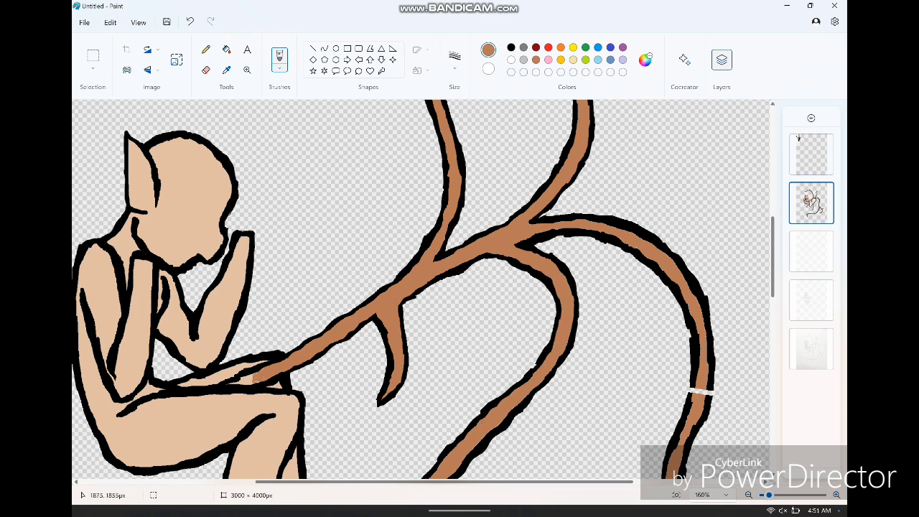
- Widen the brown along the left prong and fork of the middle vine
{"action": "scroll", "coordinate": [503, 416], "scroll_direction": "down", "scroll_amount": 4}
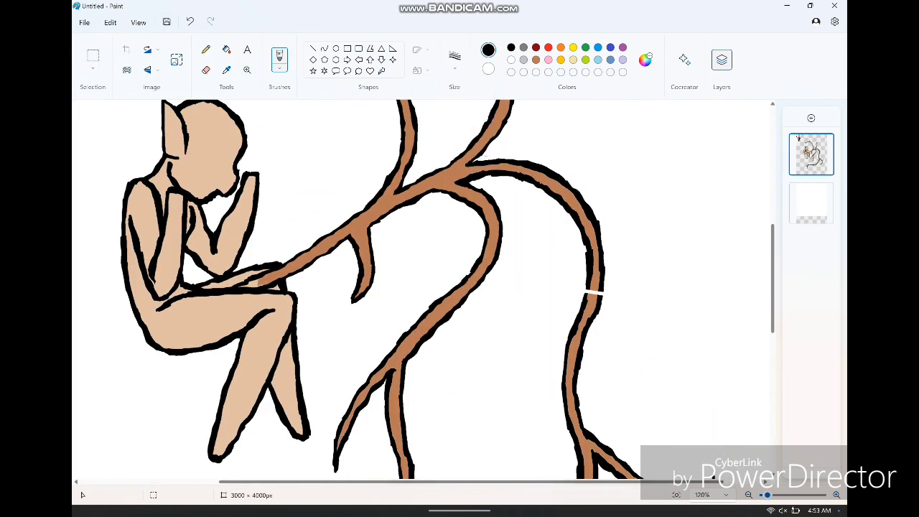
{"action": "left_click", "coordinate": [536, 60]}
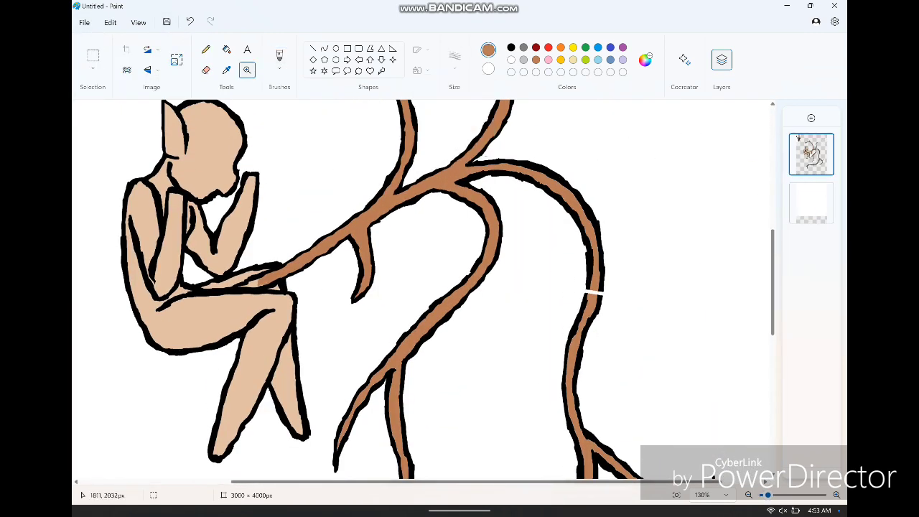
{"action": "scroll", "coordinate": [409, 287], "scroll_direction": "up", "scroll_amount": 2}
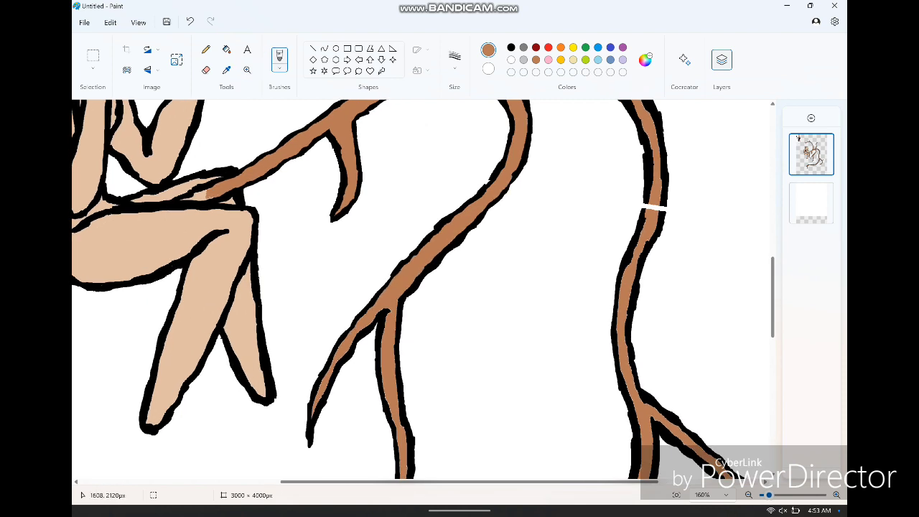
{"action": "mouse_move", "coordinate": [352, 329]}
{"action": "left_mouse_down"}
{"action": "mouse_move", "coordinate": [314, 424]}
{"action": "mouse_move", "coordinate": [381, 315]}
{"action": "left_mouse_up"}
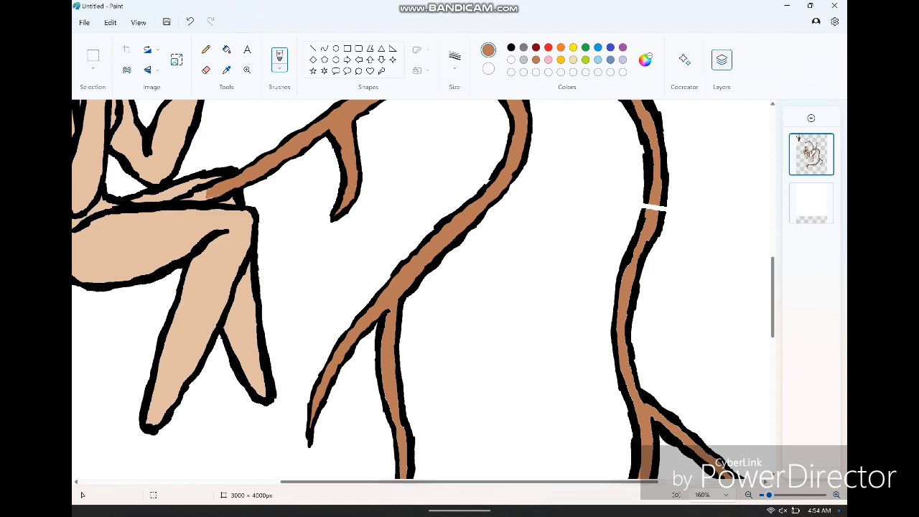
{"action": "left_click_drag", "start_coordinate": [381, 312], "coordinate": [387, 345]}
- Widen the brown along the middle vine's longer prong down to its curved tip
{"action": "scroll", "coordinate": [395, 287], "scroll_direction": "down", "scroll_amount": 3}
{"action": "left_click_drag", "start_coordinate": [381, 230], "coordinate": [400, 295]}
{"action": "left_click_drag", "start_coordinate": [377, 395], "coordinate": [396, 364]}
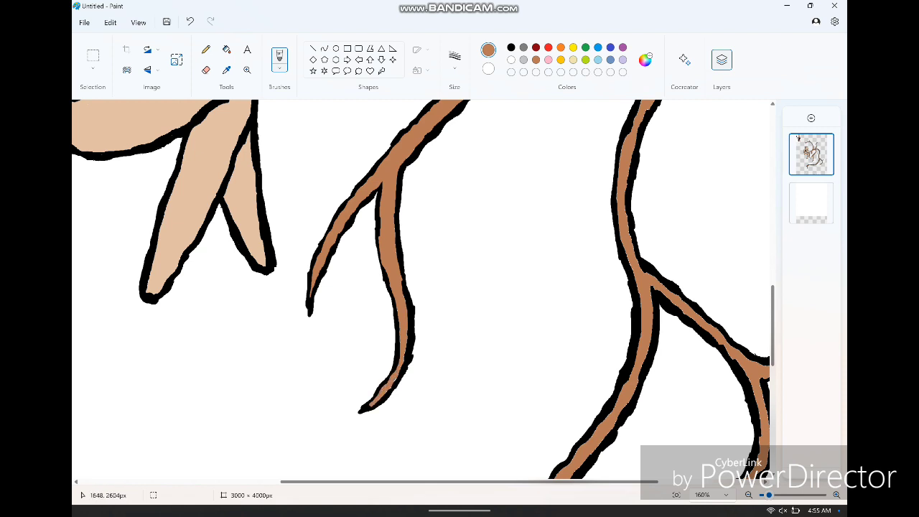
{"action": "left_click_drag", "start_coordinate": [403, 283], "coordinate": [408, 349]}
- Widen the brown in the long right vine's arch and close the gap in its brown fill and black outline
{"action": "scroll", "coordinate": [424, 287], "scroll_direction": "up", "scroll_amount": 10}
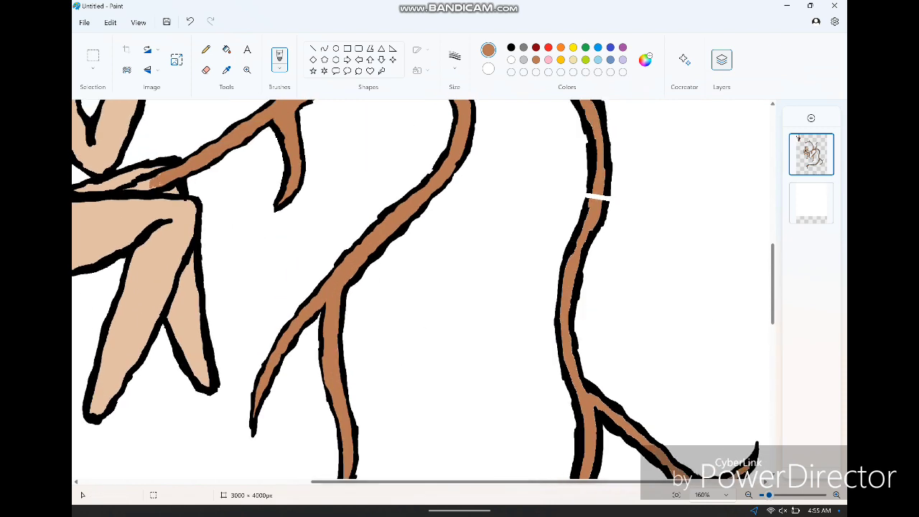
{"action": "mouse_move", "coordinate": [455, 241]}
{"action": "left_mouse_down"}
{"action": "mouse_move", "coordinate": [541, 248]}
{"action": "mouse_move", "coordinate": [593, 347]}
{"action": "left_mouse_up"}
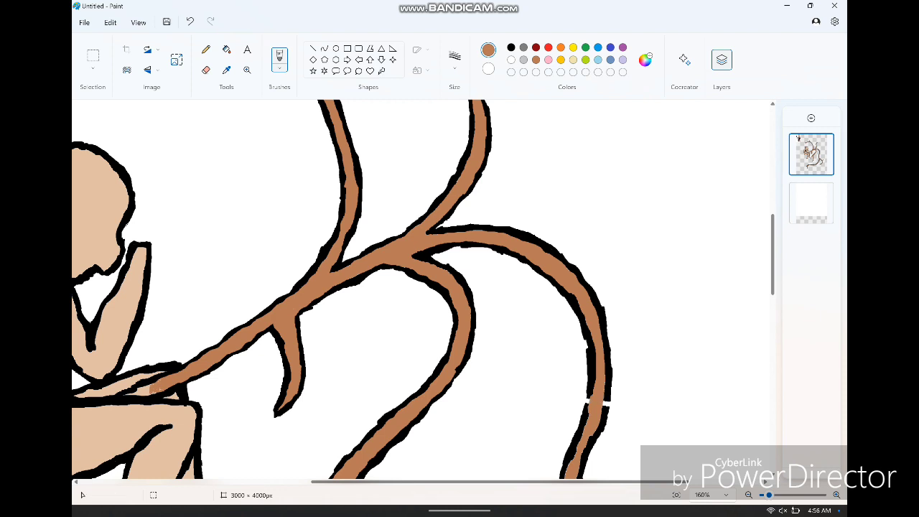
{"action": "left_click", "coordinate": [512, 48]}
{"action": "left_click_drag", "start_coordinate": [589, 395], "coordinate": [589, 411]}
{"action": "left_click", "coordinate": [536, 59]}
- Widen the brown in the long right vine down to the side fork and erase its rough inside edge
{"action": "scroll", "coordinate": [368, 291], "scroll_direction": "down", "scroll_amount": 3}
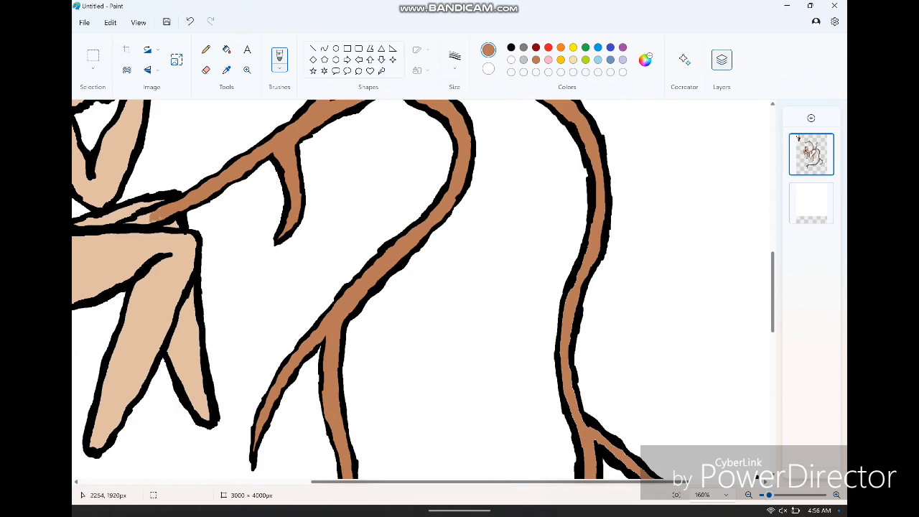
{"action": "left_click_drag", "start_coordinate": [584, 243], "coordinate": [569, 354]}
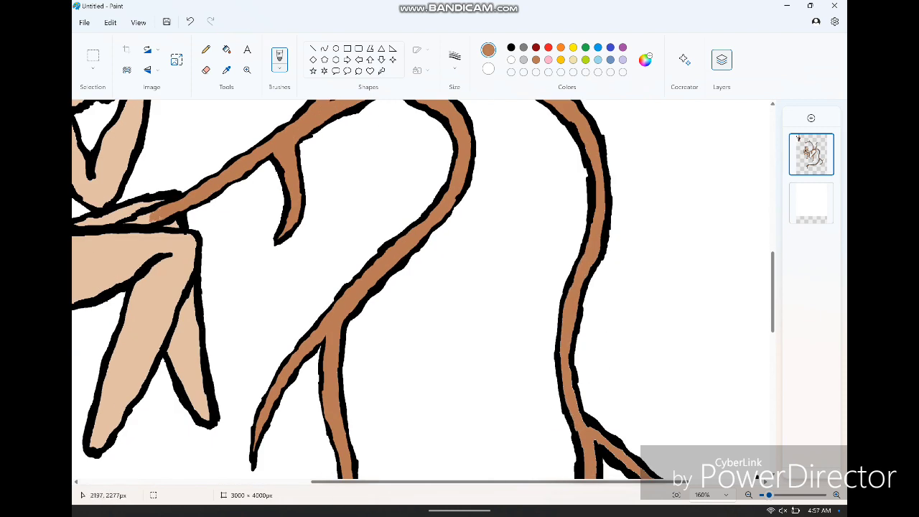
{"action": "left_click", "coordinate": [512, 48]}
{"action": "left_click", "coordinate": [206, 70]}
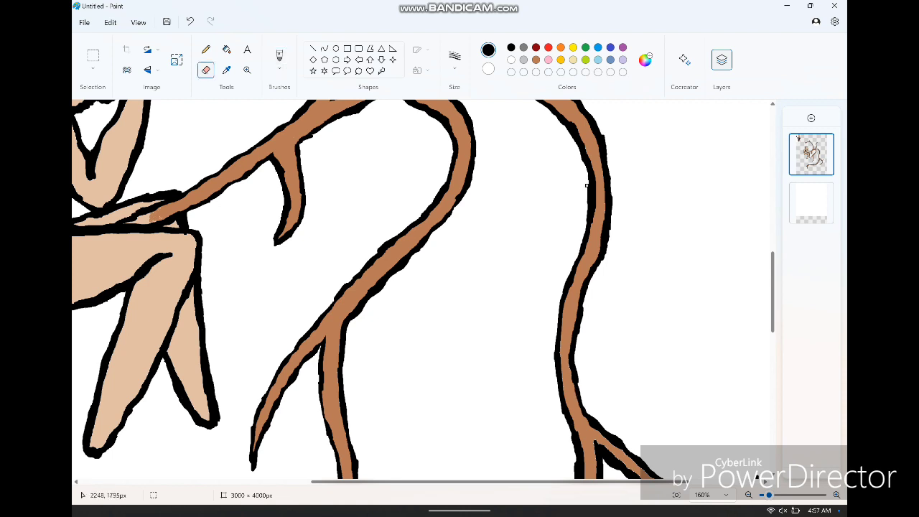
- Widen the brown at the side fork and along the long vine down through its lower bend
{"action": "scroll", "coordinate": [587, 185], "scroll_direction": "down", "scroll_amount": 3}
{"action": "left_click_drag", "start_coordinate": [592, 253], "coordinate": [609, 264]}
{"action": "left_click", "coordinate": [535, 60]}
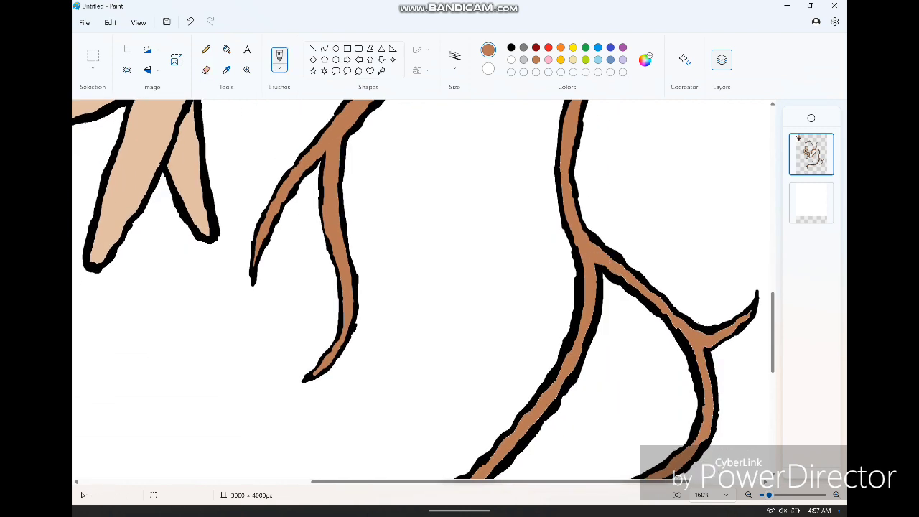
{"action": "scroll", "coordinate": [565, 381], "scroll_direction": "down", "scroll_amount": 1}
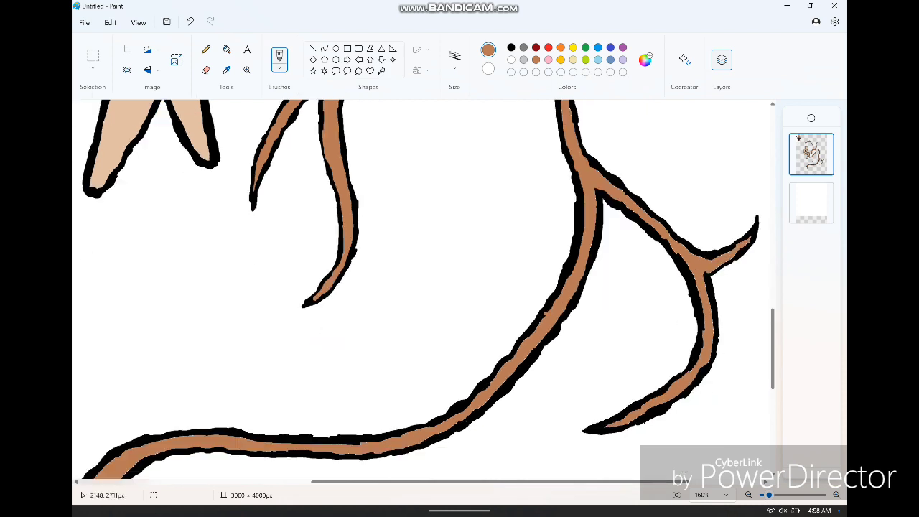
{"action": "scroll", "coordinate": [565, 381], "scroll_direction": "down", "scroll_amount": 1}
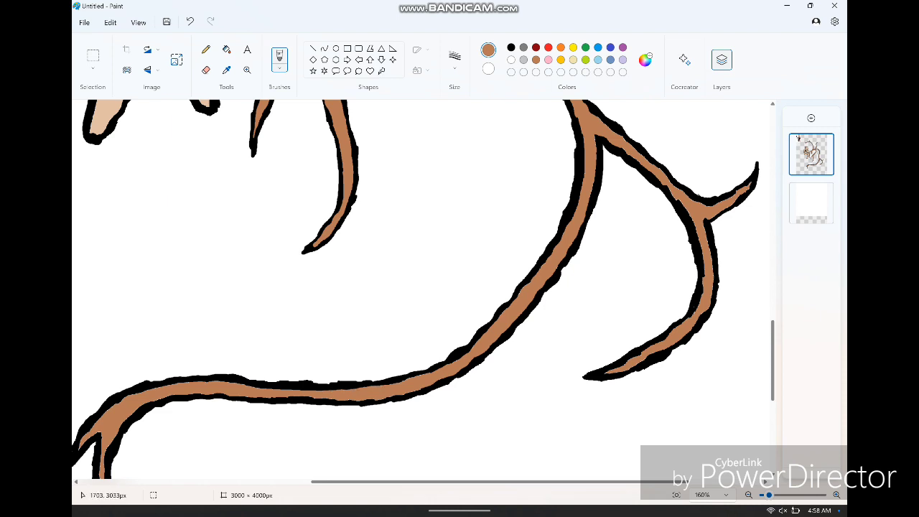
- Widen the brown along the long vine's tail and forked end, and trim the left prong's tip
{"action": "scroll", "coordinate": [421, 291], "scroll_direction": "down", "scroll_amount": 1}
{"action": "scroll", "coordinate": [421, 291], "scroll_direction": "left", "scroll_amount": 2}
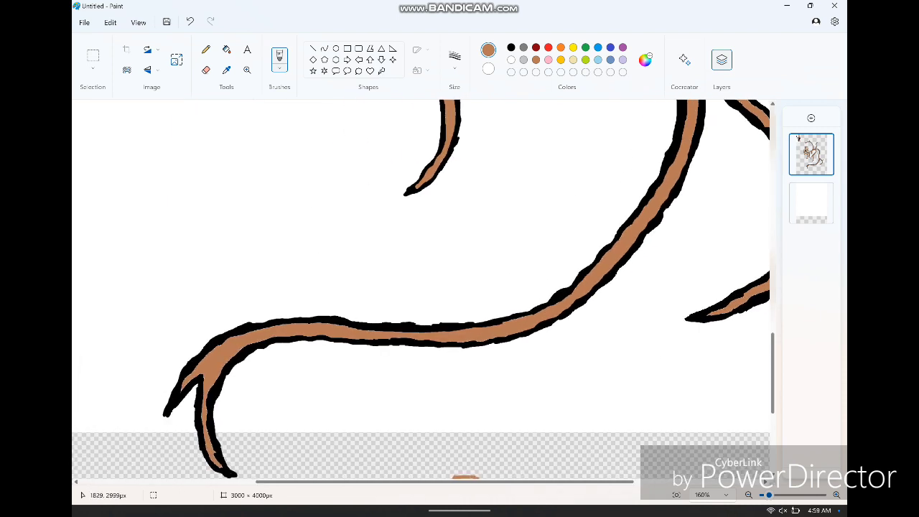
{"action": "left_click", "coordinate": [527, 330]}
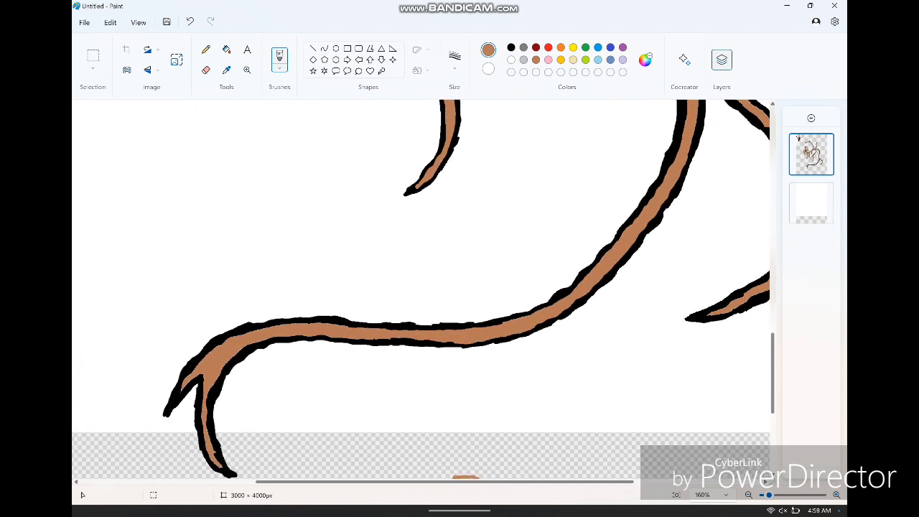
{"action": "left_click", "coordinate": [207, 70]}
{"action": "left_click_drag", "start_coordinate": [165, 415], "coordinate": [173, 399]}
{"action": "left_click", "coordinate": [279, 60]}
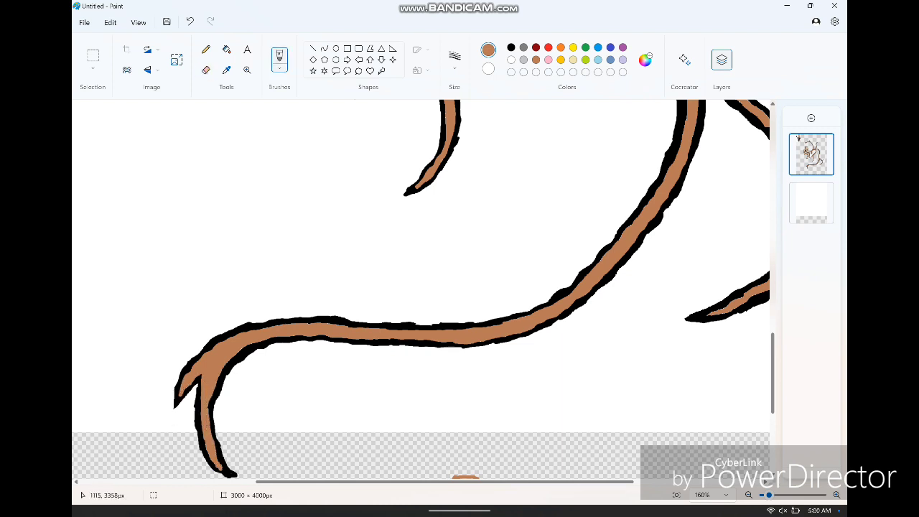
- Touch up the black outline at the tip of the long vine's tail and pick the vine brown again
{"action": "scroll", "coordinate": [223, 467], "scroll_direction": "down", "scroll_amount": 1}
{"action": "left_click", "coordinate": [218, 428]}
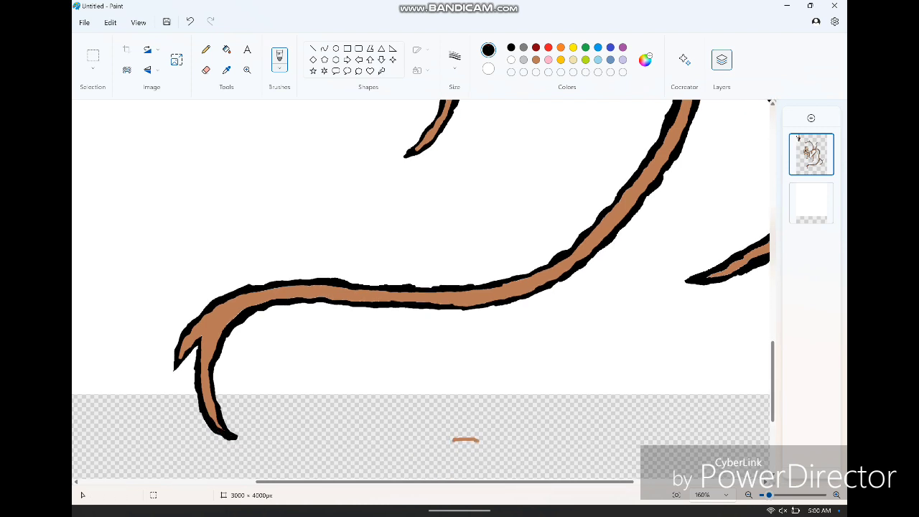
{"action": "left_click", "coordinate": [215, 327]}
- Widen the brown fill in the long vine's side branch from its small fork down into the lower curl
{"action": "scroll", "coordinate": [422, 291], "scroll_direction": "up", "scroll_amount": 5}
{"action": "scroll", "coordinate": [422, 291], "scroll_direction": "right", "scroll_amount": 5}
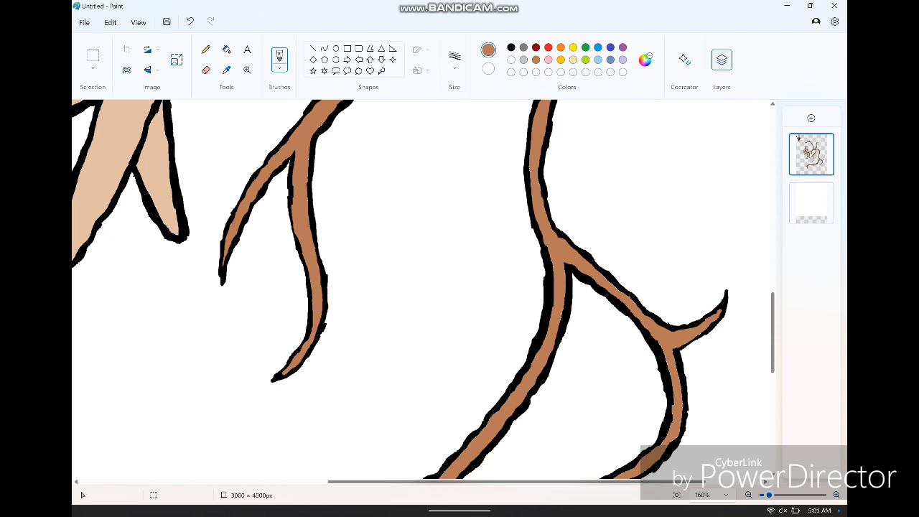
{"action": "left_click", "coordinate": [206, 70]}
{"action": "scroll", "coordinate": [660, 269], "scroll_direction": "down", "scroll_amount": 2}
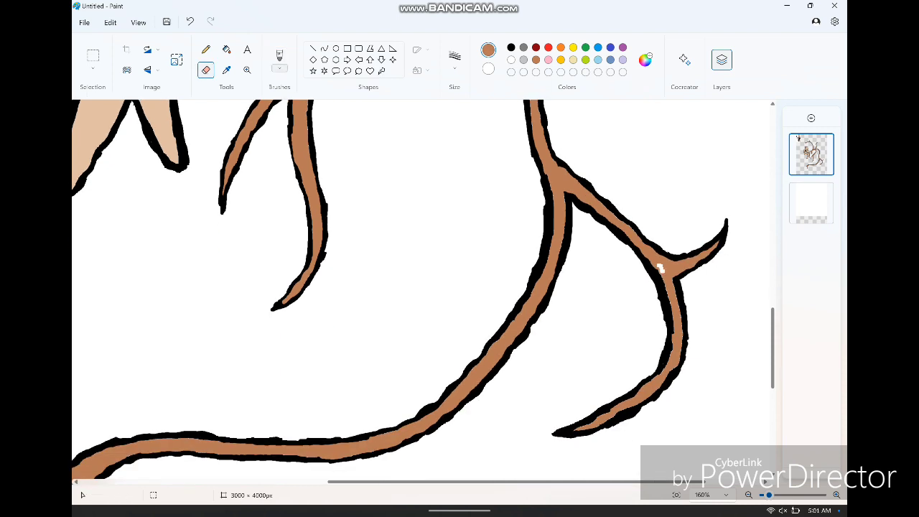
{"action": "key", "text": "b"}
{"action": "left_click_drag", "start_coordinate": [660, 268], "coordinate": [665, 377]}
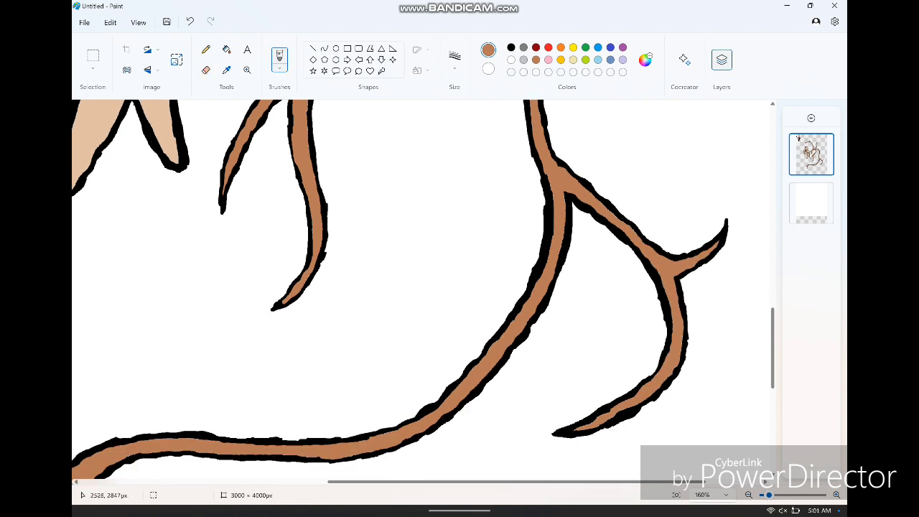
- Add new empty layers and paste the sketch photo 20240205_040501 onto the bottom layer
{"action": "scroll", "coordinate": [422, 291], "scroll_direction": "up", "scroll_amount": 10}
{"action": "scroll", "coordinate": [422, 291], "scroll_direction": "left", "scroll_amount": 10}
{"action": "left_click", "coordinate": [811, 117]}
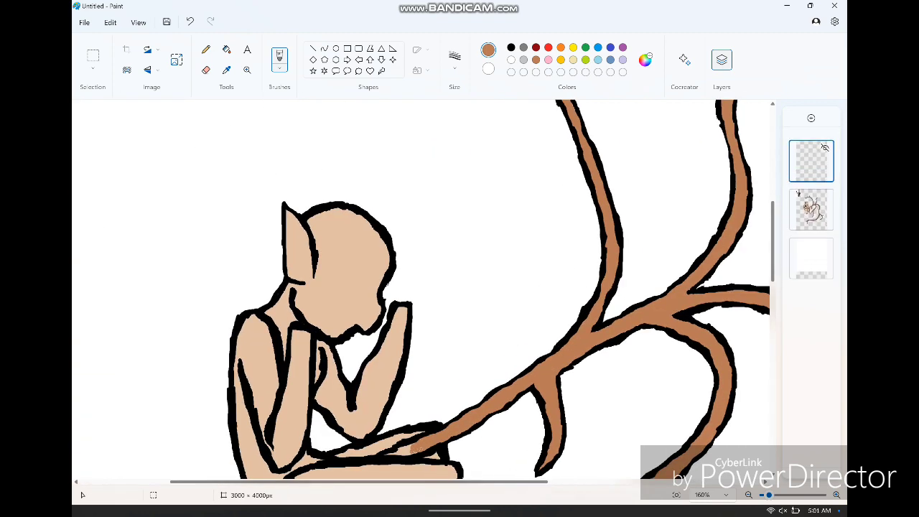
{"action": "left_click", "coordinate": [110, 23]}
{"action": "left_click", "coordinate": [136, 74]}
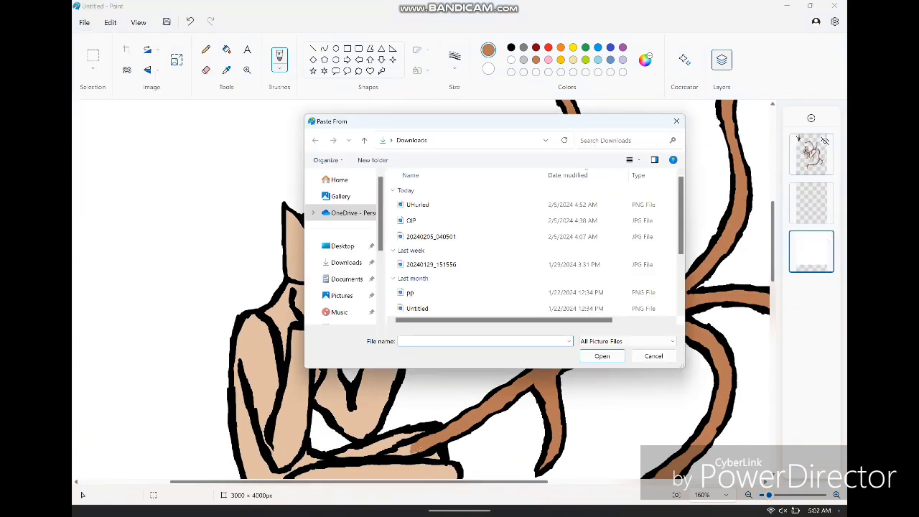
{"action": "double_click", "coordinate": [431, 236]}
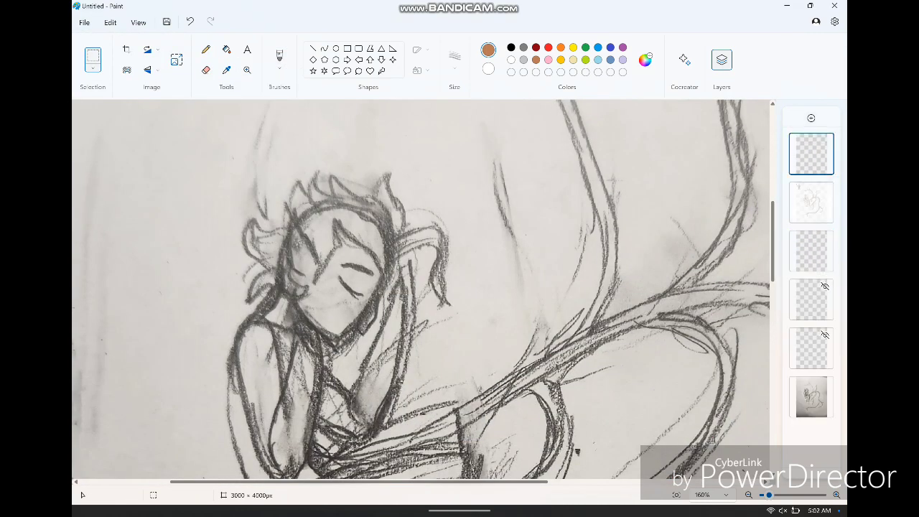
- Trace the sketch's hair, brow and closed eye in red on the top layer and hide the sketch photo layer
{"action": "left_click", "coordinate": [548, 48]}
{"action": "left_click", "coordinate": [280, 59]}
{"action": "mouse_move", "coordinate": [395, 263]}
{"action": "left_mouse_down"}
{"action": "mouse_move", "coordinate": [425, 244]}
{"action": "mouse_move", "coordinate": [402, 230]}
{"action": "mouse_move", "coordinate": [281, 215]}
{"action": "mouse_move", "coordinate": [310, 291]}
{"action": "mouse_move", "coordinate": [373, 256]}
{"action": "mouse_move", "coordinate": [366, 296]}
{"action": "left_mouse_up"}
{"action": "left_click", "coordinate": [825, 384]}
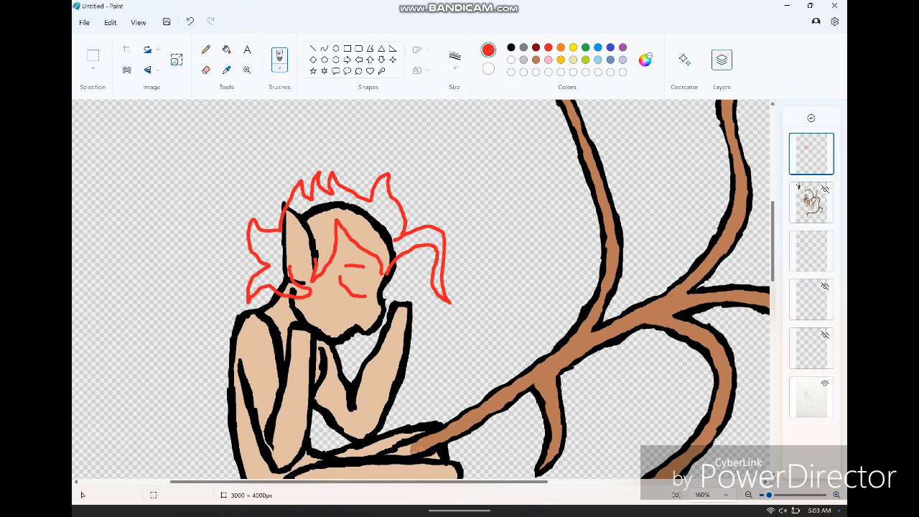
- Retrace the spiky hair outline, fringe and loose strand in black over the red guide on the top layer
{"action": "left_click", "coordinate": [510, 48]}
{"action": "left_click_drag", "start_coordinate": [313, 259], "coordinate": [325, 282]}
{"action": "left_click_drag", "start_coordinate": [337, 221], "coordinate": [388, 272]}
{"action": "mouse_move", "coordinate": [388, 271]}
{"action": "left_mouse_down"}
{"action": "mouse_move", "coordinate": [409, 252]}
{"action": "mouse_move", "coordinate": [451, 302]}
{"action": "left_mouse_up"}
{"action": "mouse_move", "coordinate": [400, 237]}
{"action": "left_mouse_down"}
{"action": "mouse_move", "coordinate": [370, 198]}
{"action": "mouse_move", "coordinate": [326, 180]}
{"action": "mouse_move", "coordinate": [308, 183]}
{"action": "mouse_move", "coordinate": [250, 237]}
{"action": "mouse_move", "coordinate": [313, 290]}
{"action": "left_mouse_up"}
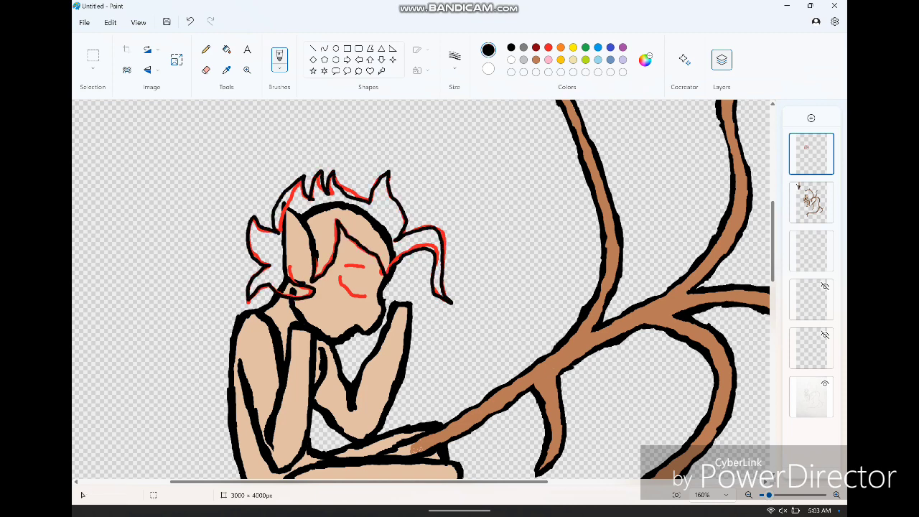
- Draw the hair outline in black on the line-art layer and hide the red guide layer
{"action": "left_click", "coordinate": [798, 186]}
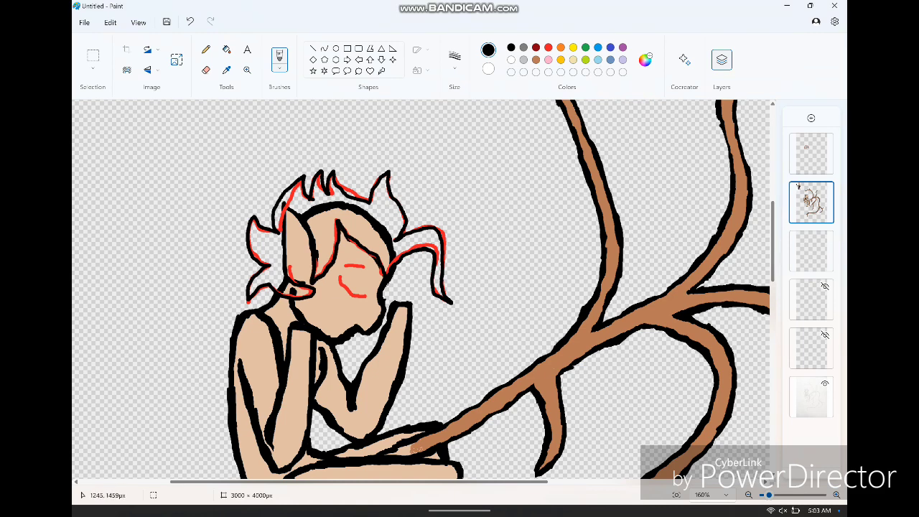
{"action": "mouse_move", "coordinate": [451, 302]}
{"action": "left_mouse_down"}
{"action": "mouse_move", "coordinate": [394, 208]}
{"action": "mouse_move", "coordinate": [328, 166]}
{"action": "mouse_move", "coordinate": [258, 288]}
{"action": "mouse_move", "coordinate": [313, 291]}
{"action": "left_mouse_up"}
{"action": "left_click", "coordinate": [825, 140]}
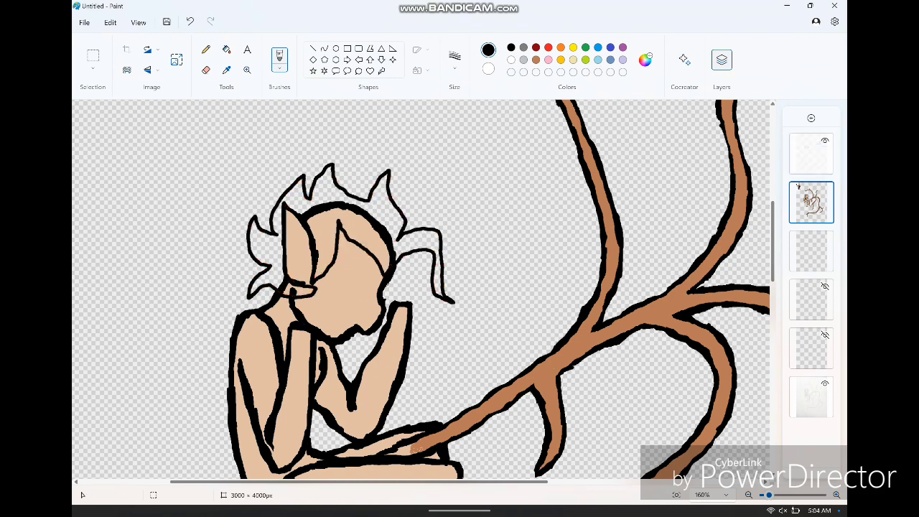
- Erase the skull outline inside the hair and fill the hair with the pale blond sampled from the reference character
{"action": "key", "text": "e"}
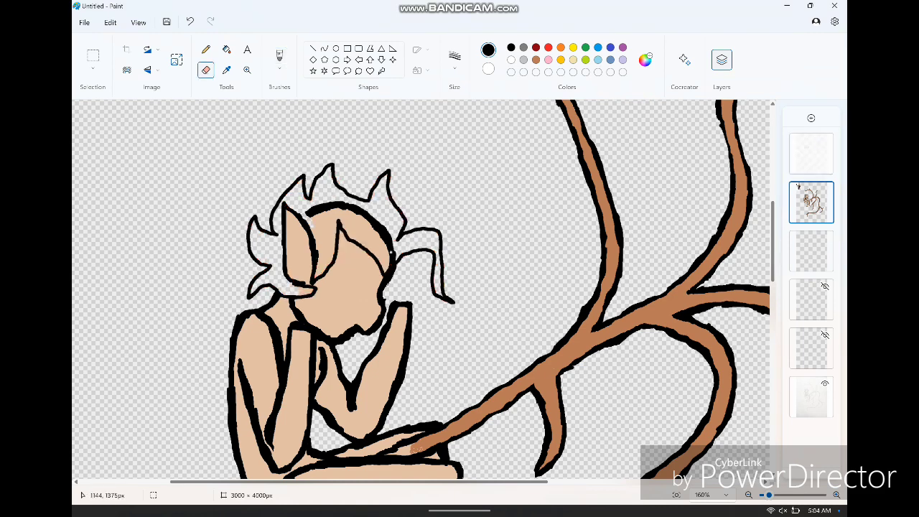
{"action": "mouse_move", "coordinate": [309, 219]}
{"action": "left_mouse_down"}
{"action": "mouse_move", "coordinate": [319, 252]}
{"action": "mouse_move", "coordinate": [324, 212]}
{"action": "mouse_move", "coordinate": [345, 207]}
{"action": "mouse_move", "coordinate": [392, 260]}
{"action": "left_mouse_up"}
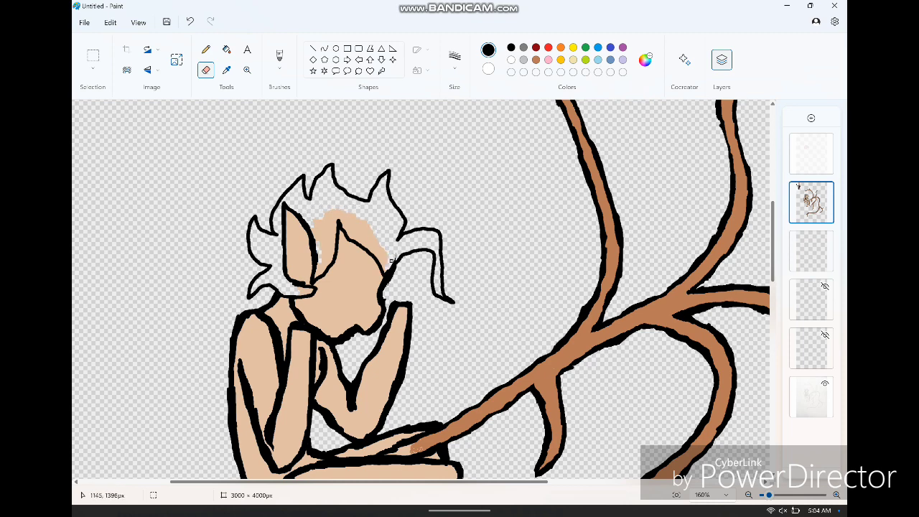
{"action": "scroll", "coordinate": [393, 260], "scroll_direction": "left", "scroll_amount": 10}
{"action": "left_click", "coordinate": [227, 69]}
{"action": "left_click", "coordinate": [205, 133]}
{"action": "scroll", "coordinate": [392, 260], "scroll_direction": "right", "scroll_amount": 10}
{"action": "left_click", "coordinate": [226, 49]}
{"action": "left_click", "coordinate": [502, 165]}
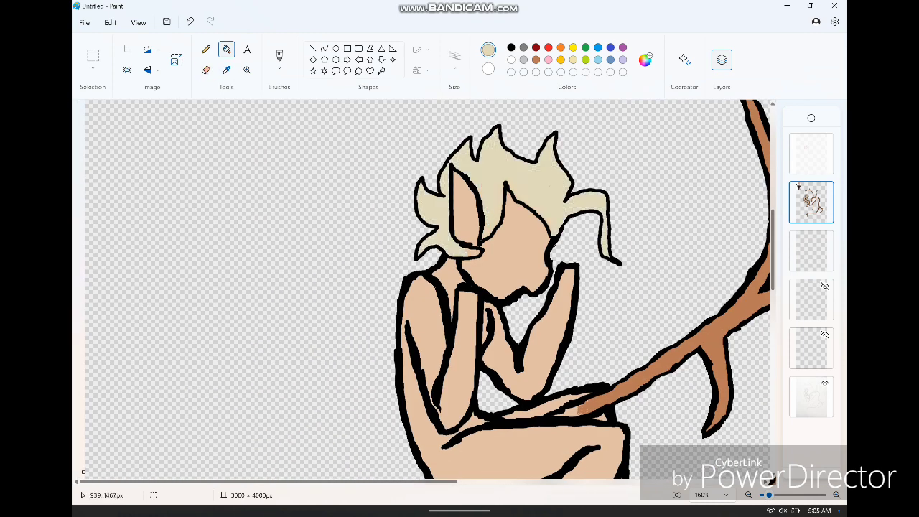
- Thicken the black outline of the fringe and the spiky hair down to the back locks
{"action": "left_click", "coordinate": [511, 47]}
{"action": "left_click", "coordinate": [280, 57]}
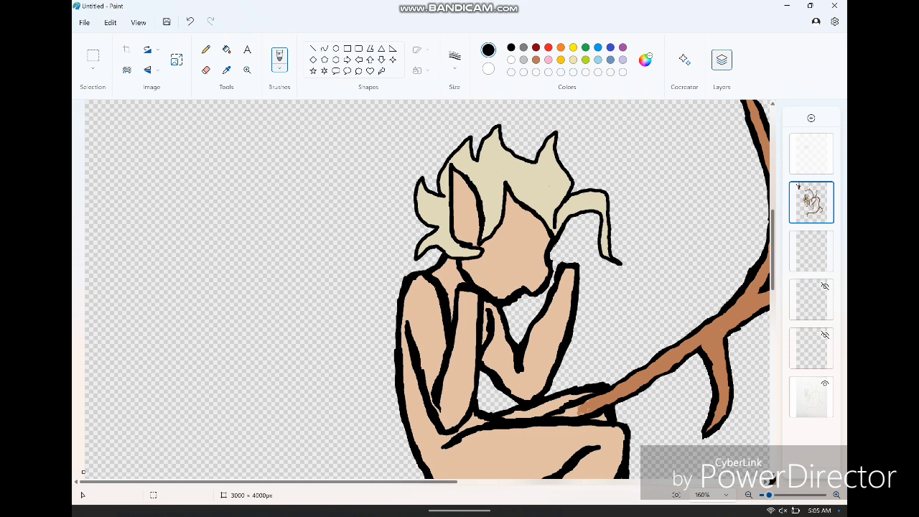
{"action": "left_click_drag", "start_coordinate": [479, 242], "coordinate": [502, 185]}
{"action": "mouse_move", "coordinate": [574, 190]}
{"action": "left_mouse_down"}
{"action": "mouse_move", "coordinate": [535, 140]}
{"action": "mouse_move", "coordinate": [442, 169]}
{"action": "mouse_move", "coordinate": [423, 219]}
{"action": "mouse_move", "coordinate": [459, 255]}
{"action": "left_mouse_up"}
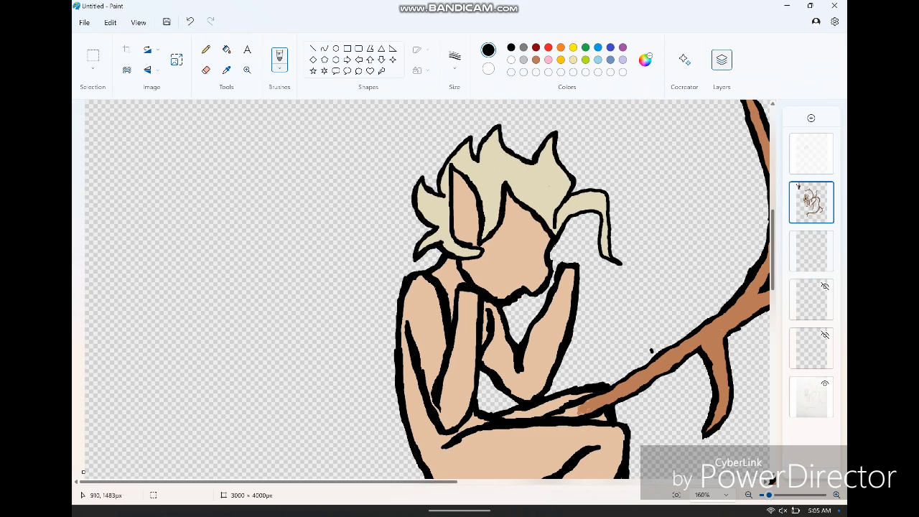
- Shade the hair beside the ear, above the fringe, in the loose strand and back lock with grey-beige, and retouch the strand's black outline
{"action": "left_click", "coordinate": [521, 163]}
{"action": "scroll", "coordinate": [427, 291], "scroll_direction": "down", "scroll_amount": 2}
{"action": "left_click", "coordinate": [206, 70]}
{"action": "scroll", "coordinate": [428, 290], "scroll_direction": "up", "scroll_amount": 5}
{"action": "scroll", "coordinate": [427, 291], "scroll_direction": "up", "scroll_amount": 2}
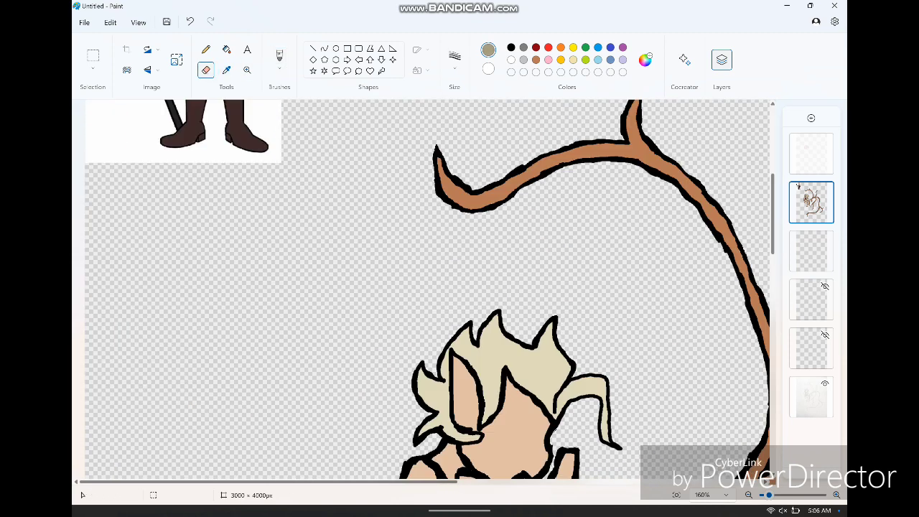
{"action": "scroll", "coordinate": [428, 291], "scroll_direction": "down", "scroll_amount": 3}
{"action": "left_click", "coordinate": [280, 57]}
{"action": "mouse_move", "coordinate": [485, 293]}
{"action": "left_mouse_down"}
{"action": "mouse_move", "coordinate": [482, 259]}
{"action": "mouse_move", "coordinate": [492, 269]}
{"action": "left_mouse_up"}
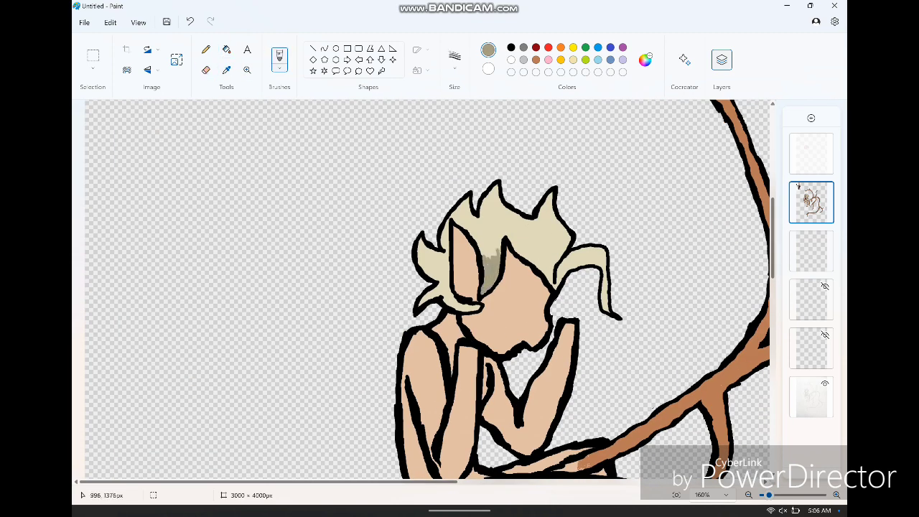
{"action": "left_click_drag", "start_coordinate": [503, 224], "coordinate": [516, 250]}
{"action": "left_click_drag", "start_coordinate": [603, 310], "coordinate": [605, 253]}
{"action": "left_click_drag", "start_coordinate": [425, 302], "coordinate": [460, 298]}
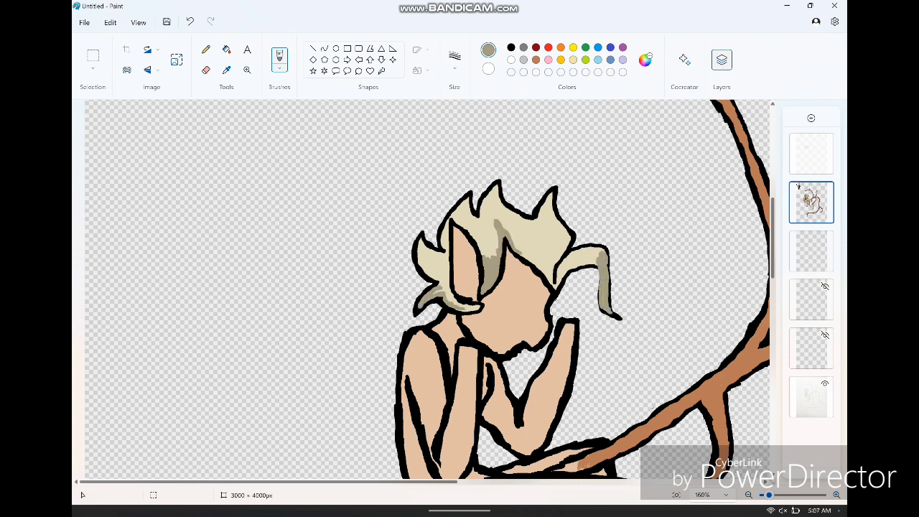
{"action": "left_click", "coordinate": [511, 48]}
{"action": "left_click_drag", "start_coordinate": [611, 313], "coordinate": [609, 252]}
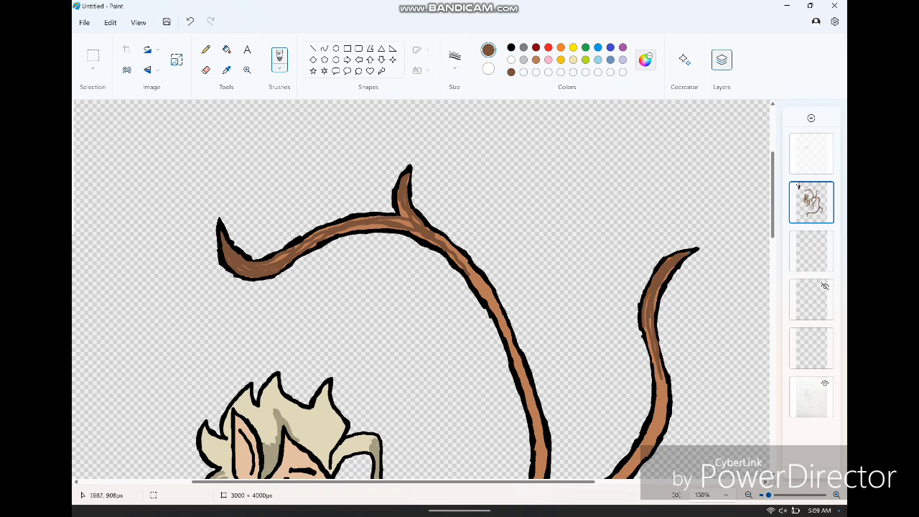
- Shade the forearms resting on the lap with darker tan and retouch the black outline along the front leg
{"action": "scroll", "coordinate": [421, 287], "scroll_direction": "down", "scroll_amount": 5}
{"action": "scroll", "coordinate": [422, 287], "scroll_direction": "down", "scroll_amount": 4}
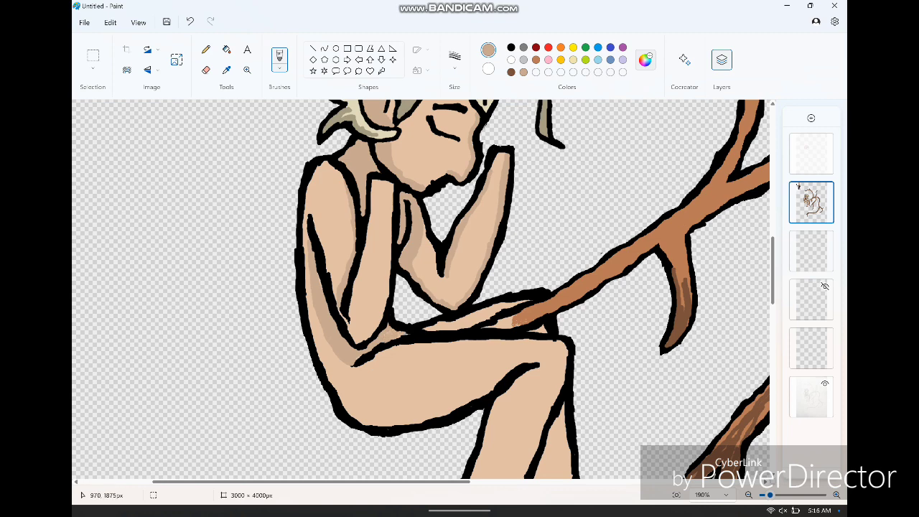
{"action": "left_click_drag", "start_coordinate": [497, 320], "coordinate": [528, 312]}
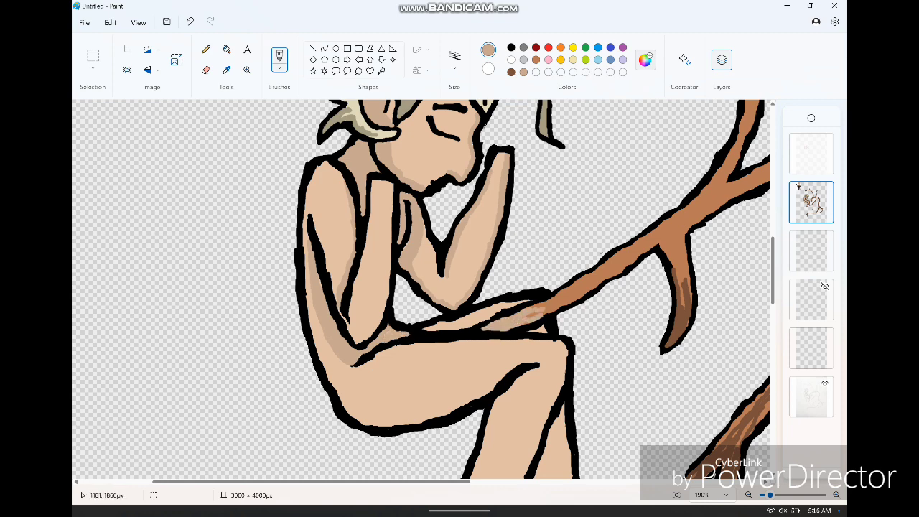
{"action": "mouse_move", "coordinate": [428, 329]}
{"action": "left_mouse_down"}
{"action": "mouse_move", "coordinate": [513, 301]}
{"action": "mouse_move", "coordinate": [447, 325]}
{"action": "left_mouse_up"}
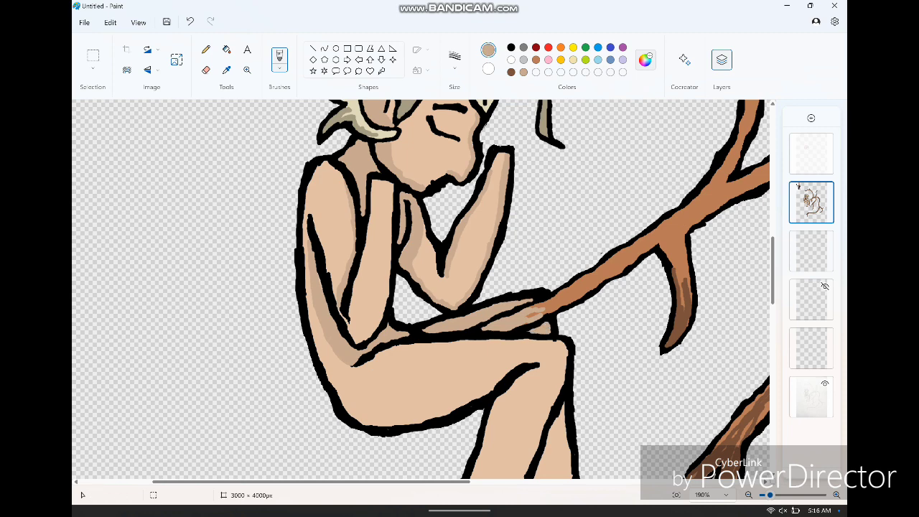
{"action": "scroll", "coordinate": [421, 289], "scroll_direction": "down", "scroll_amount": 3}
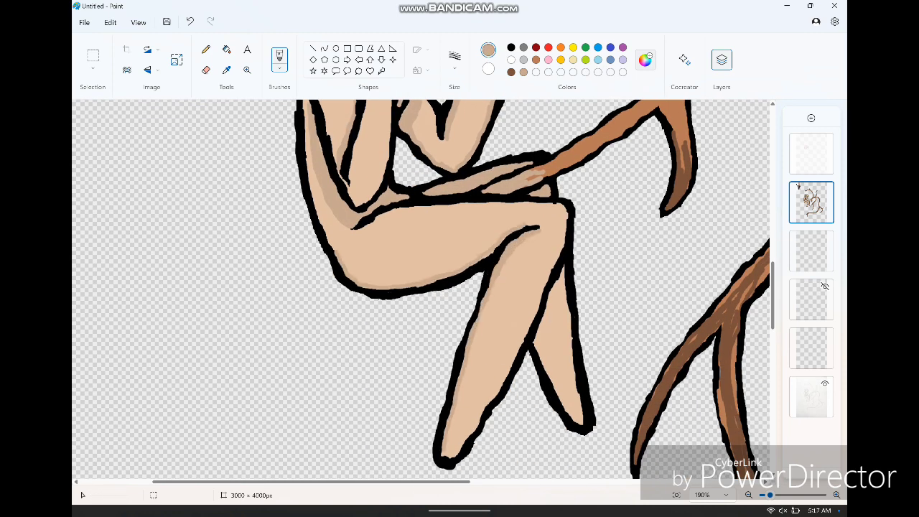
{"action": "mouse_move", "coordinate": [563, 211]}
{"action": "left_mouse_down"}
{"action": "mouse_move", "coordinate": [550, 284]}
{"action": "mouse_move", "coordinate": [471, 438]}
{"action": "left_mouse_up"}
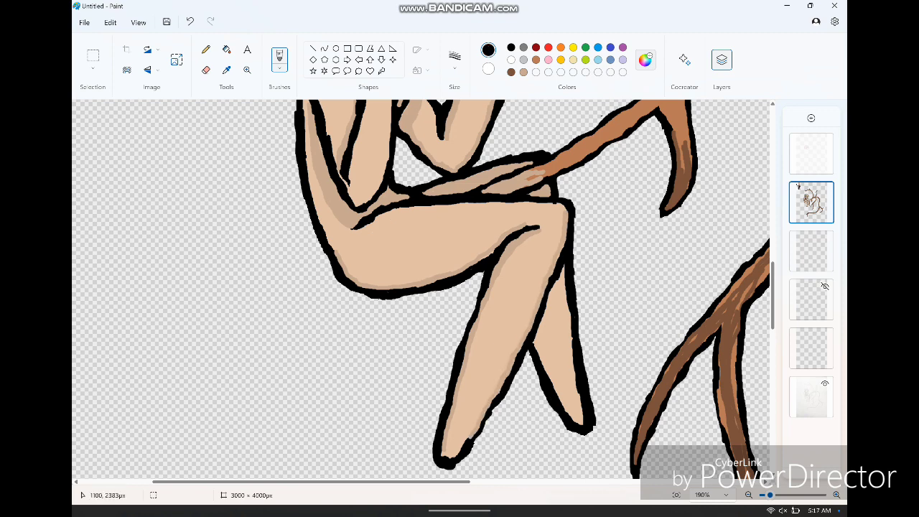
- Select the reference character picture in the canvas corner and delete it
{"action": "scroll", "coordinate": [420, 289], "scroll_direction": "up", "scroll_amount": 4}
{"action": "scroll", "coordinate": [420, 289], "scroll_direction": "down", "scroll_amount": 4}
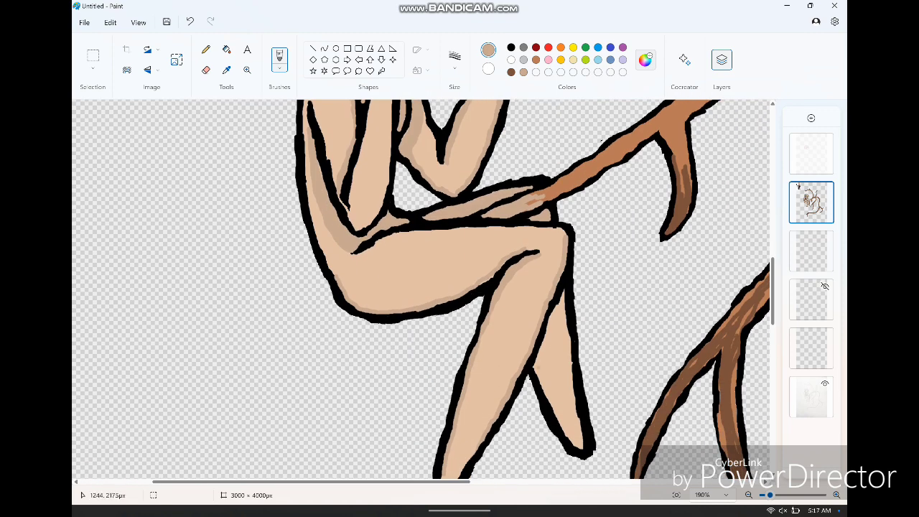
{"action": "scroll", "coordinate": [554, 357], "scroll_direction": "down", "scroll_amount": 5}
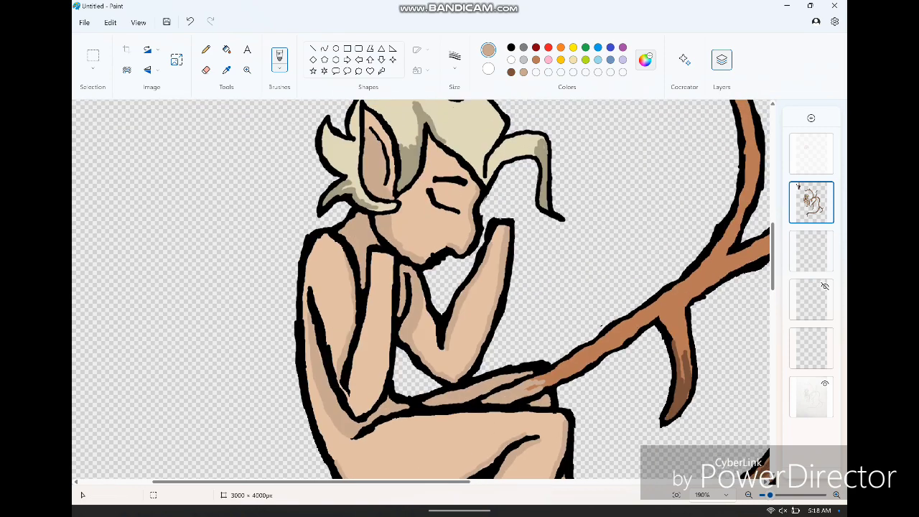
{"action": "scroll", "coordinate": [424, 294], "scroll_direction": "up", "scroll_amount": 3}
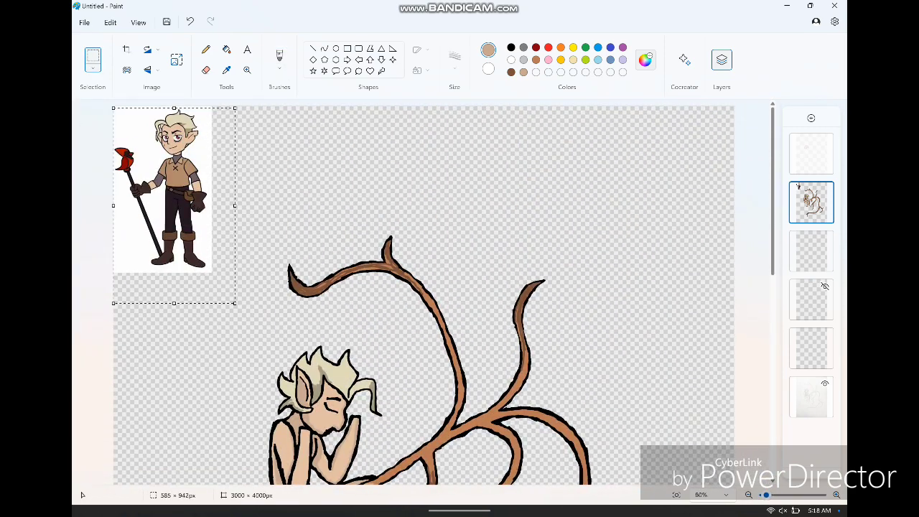
{"action": "key", "text": "Delete"}
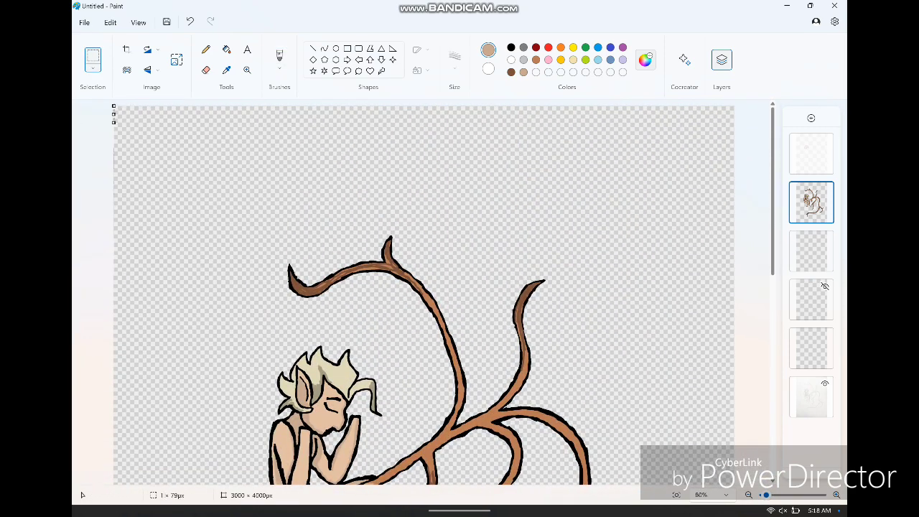
- Fill the empty layer two below the line art with a custom dark brown as the background
{"action": "scroll", "coordinate": [424, 295], "scroll_direction": "down", "scroll_amount": 6}
{"action": "scroll", "coordinate": [424, 295], "scroll_direction": "down", "scroll_amount": 3}
{"action": "left_click", "coordinate": [812, 299]}
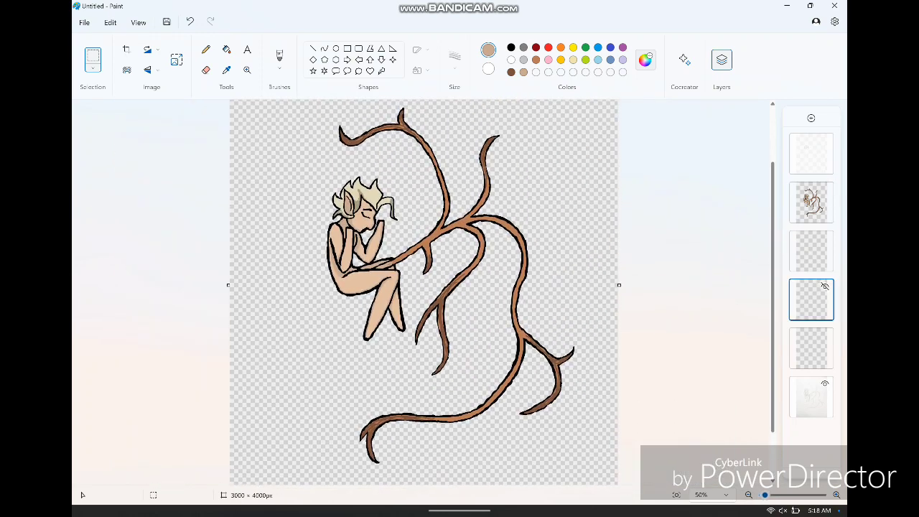
{"action": "left_click", "coordinate": [646, 60]}
{"action": "left_click", "coordinate": [385, 382]}
{"action": "left_click", "coordinate": [226, 49]}
{"action": "left_click", "coordinate": [273, 324]}
- Select the empty layer between the line art and the dark background and choose a custom pale yellow for an ellipse
{"action": "left_click", "coordinate": [812, 250]}
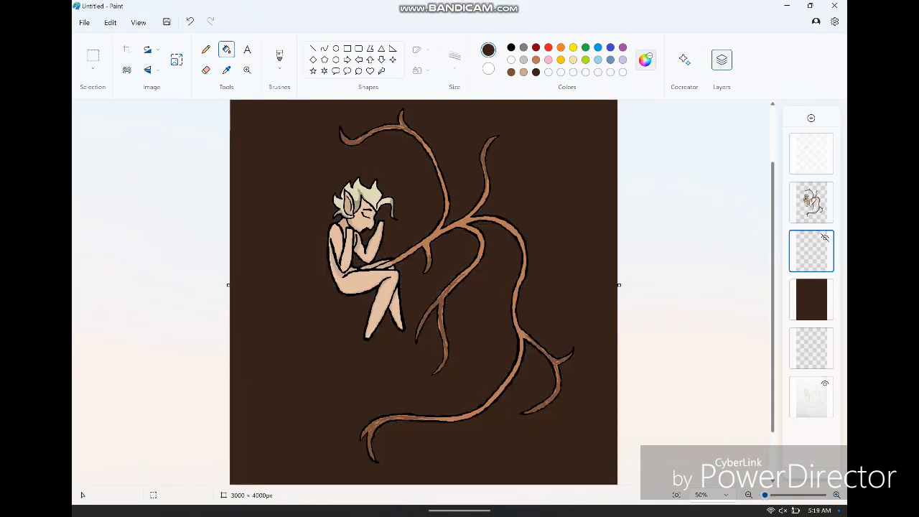
{"action": "left_click", "coordinate": [336, 48]}
{"action": "left_click", "coordinate": [574, 48]}
{"action": "left_click", "coordinate": [646, 60]}
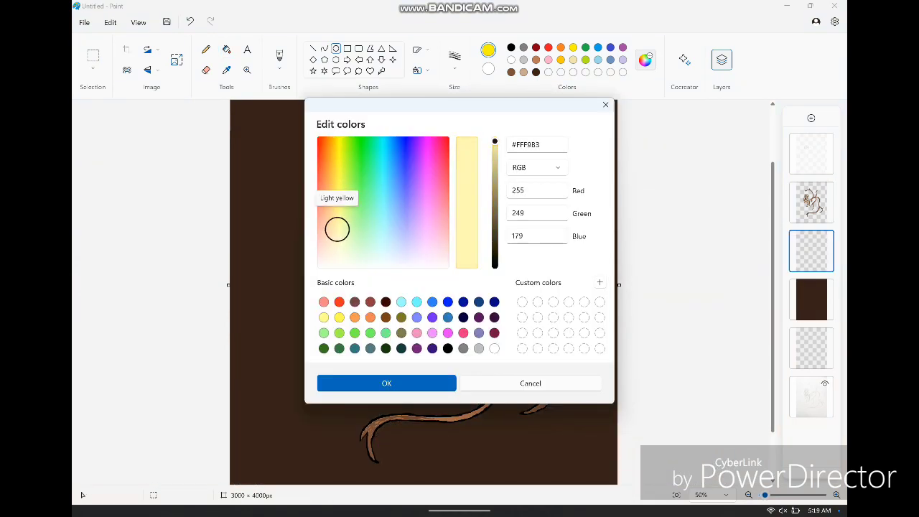
{"action": "left_click", "coordinate": [334, 238]}
{"action": "left_click", "coordinate": [385, 381]}
{"action": "left_click", "coordinate": [279, 57]}
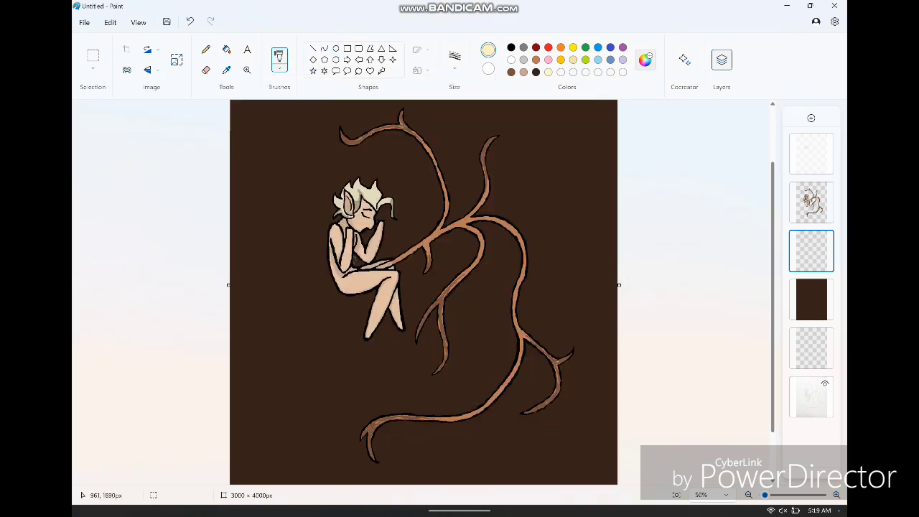
{"action": "left_click", "coordinate": [354, 260]}
{"action": "key", "text": "ctrl+z"}
- Draw a filled pale yellow ellipse about 497 × 456 px behind the figure's torso and hide the line-art layer
{"action": "left_click", "coordinate": [336, 48]}
{"action": "mouse_move", "coordinate": [329, 227]}
{"action": "left_mouse_down"}
{"action": "mouse_move", "coordinate": [365, 275]}
{"action": "mouse_move", "coordinate": [394, 286]}
{"action": "left_mouse_up"}
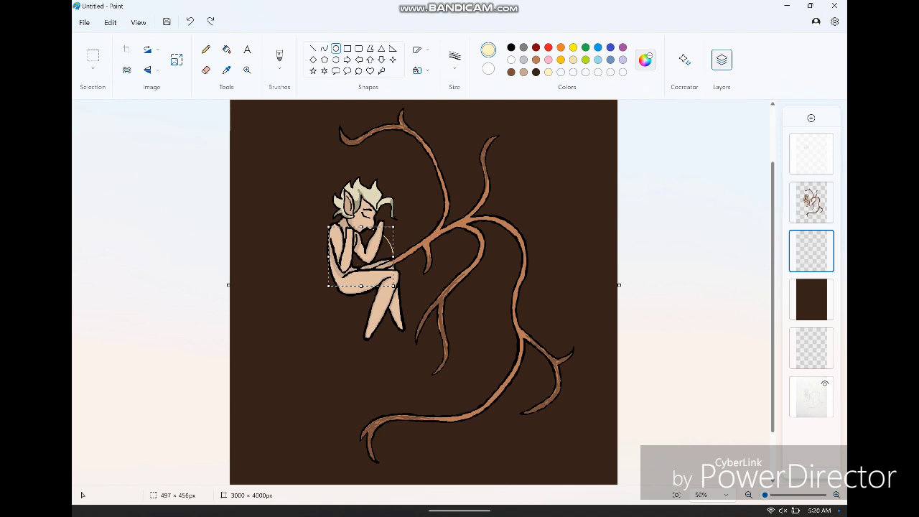
{"action": "left_click", "coordinate": [825, 191]}
- Roughen the pale yellow ellipse's edge all the way around with a textured brush
{"action": "scroll", "coordinate": [360, 256], "scroll_direction": "up", "scroll_amount": 3}
{"action": "left_click", "coordinate": [279, 68]}
{"action": "left_click", "coordinate": [280, 155]}
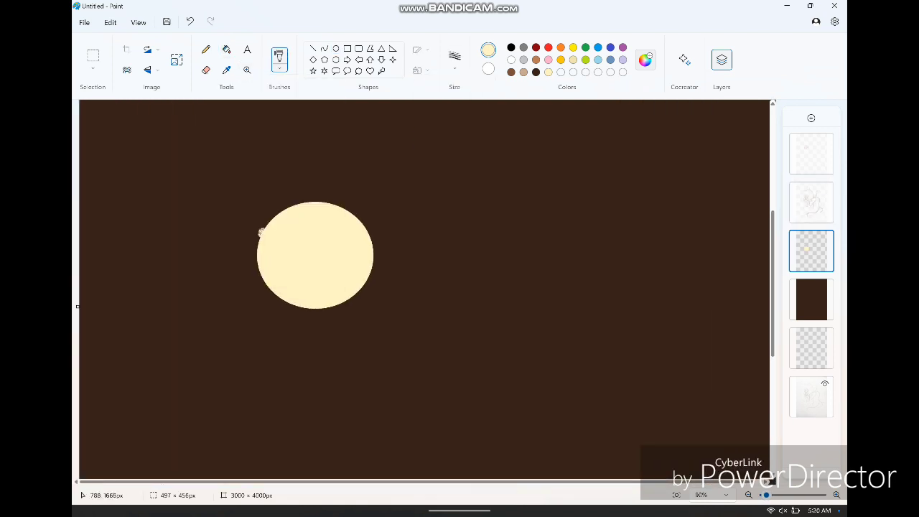
{"action": "mouse_move", "coordinate": [300, 198]}
{"action": "left_mouse_down"}
{"action": "mouse_move", "coordinate": [357, 213]}
{"action": "mouse_move", "coordinate": [375, 270]}
{"action": "mouse_move", "coordinate": [257, 256]}
{"action": "mouse_move", "coordinate": [257, 266]}
{"action": "mouse_move", "coordinate": [283, 303]}
{"action": "mouse_move", "coordinate": [285, 292]}
{"action": "mouse_move", "coordinate": [344, 305]}
{"action": "left_mouse_up"}
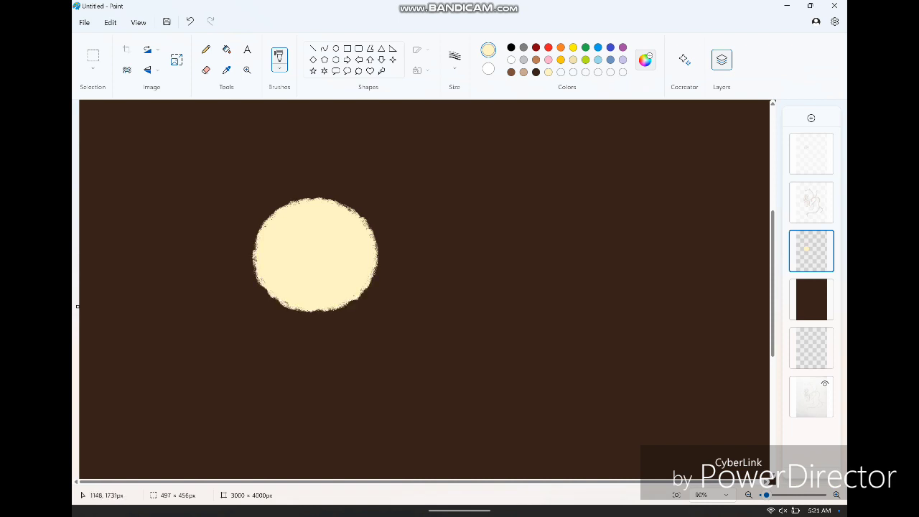
- Show the line-art layer again and draw loose, faint textured rings around the yellow glow
{"action": "left_click", "coordinate": [825, 189]}
{"action": "left_click", "coordinate": [825, 189]}
{"action": "left_click", "coordinate": [280, 59]}
{"action": "left_click", "coordinate": [273, 158]}
{"action": "mouse_move", "coordinate": [260, 211]}
{"action": "left_mouse_down"}
{"action": "mouse_move", "coordinate": [265, 291]}
{"action": "mouse_move", "coordinate": [381, 208]}
{"action": "mouse_move", "coordinate": [247, 309]}
{"action": "left_mouse_up"}
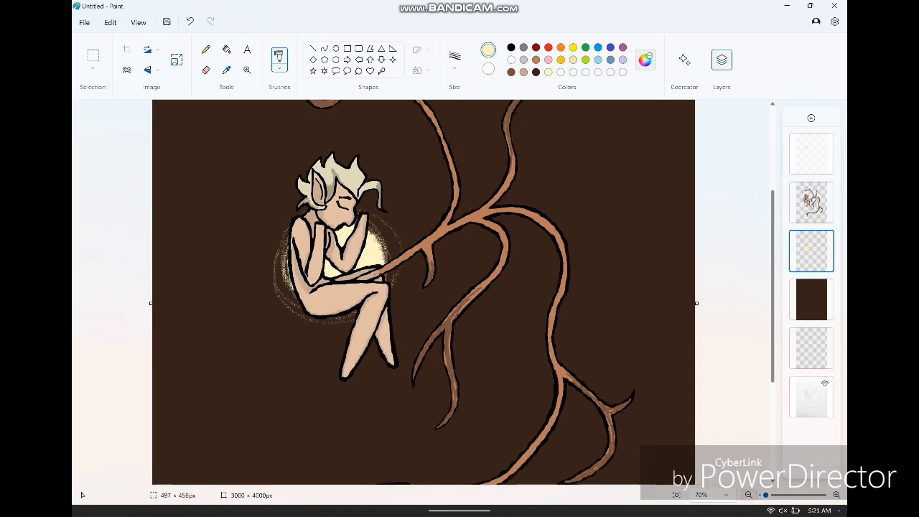
{"action": "scroll", "coordinate": [423, 293], "scroll_direction": "down", "scroll_amount": 3}
{"action": "left_click", "coordinate": [279, 58]}
{"action": "left_click", "coordinate": [280, 59]}
{"action": "left_click", "coordinate": [247, 69]}
{"action": "left_click", "coordinate": [417, 298]}
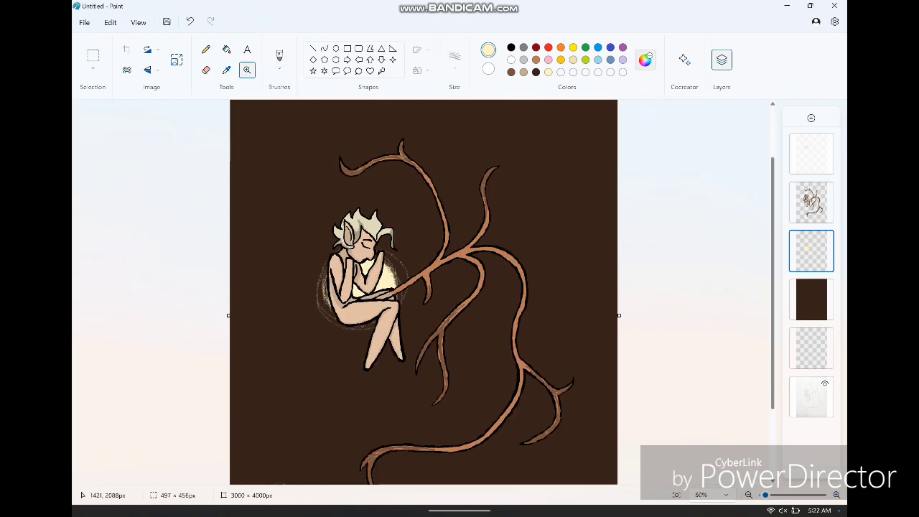
{"action": "left_click", "coordinate": [405, 289]}
{"action": "right_click", "coordinate": [405, 289]}
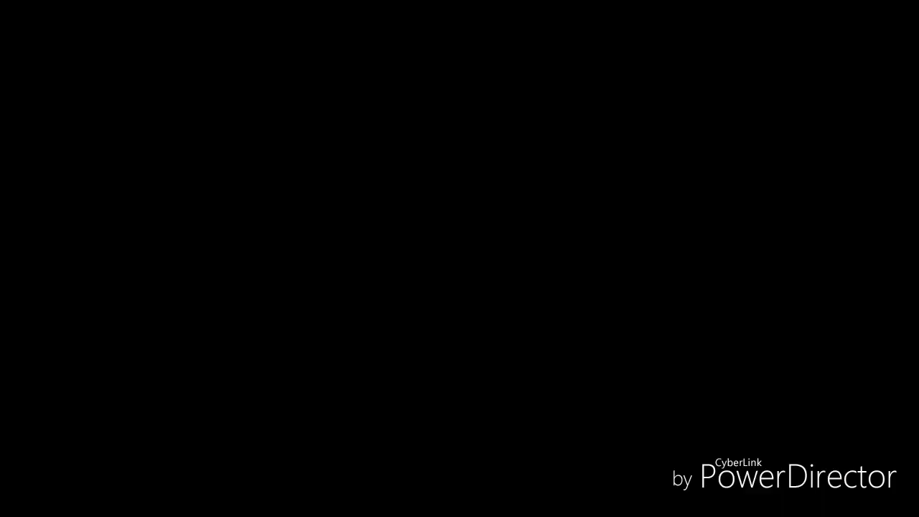